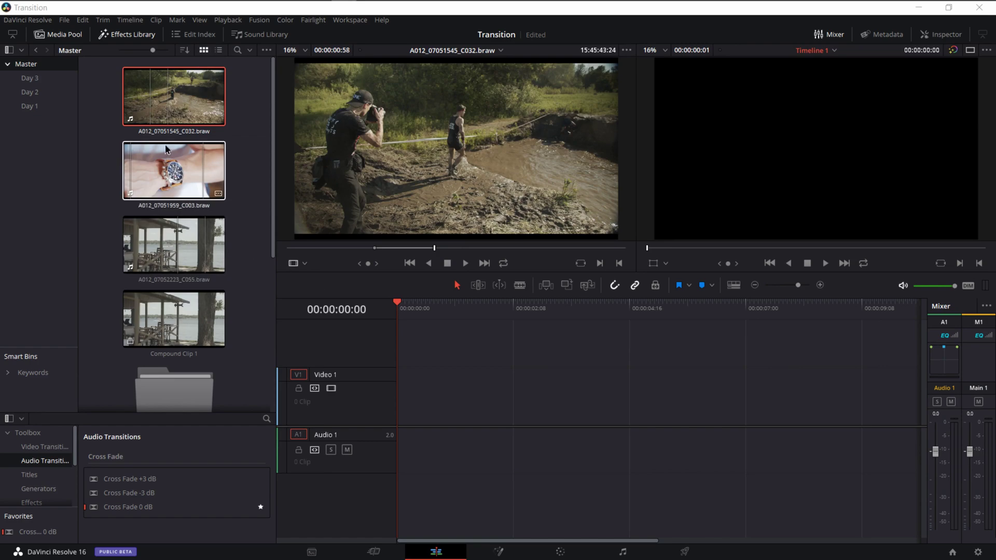
Load SpartanRace_Wide.mp4 into the source viewer, scrub back through it and play a short preview
scroll(192, 166, "down", 4)
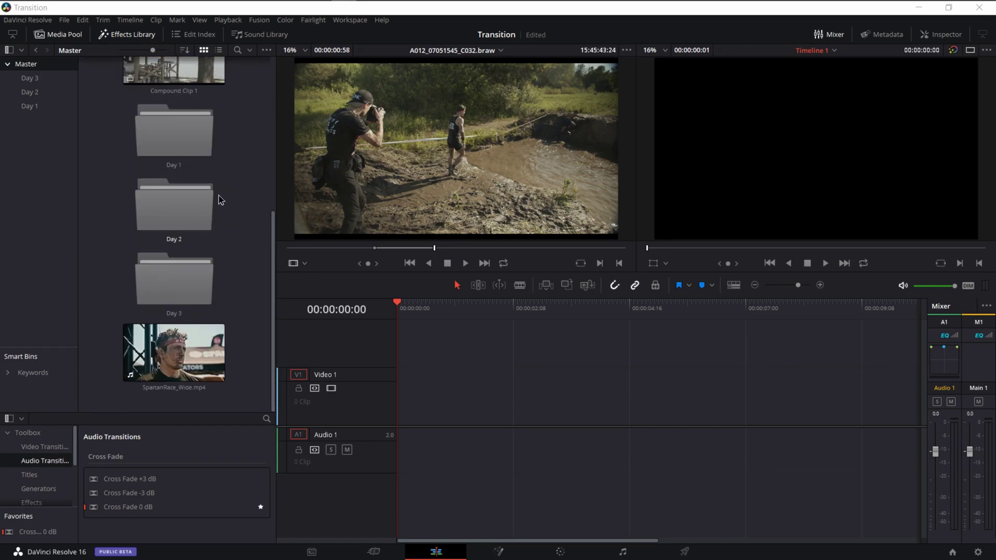
scroll(219, 196, "up", 4)
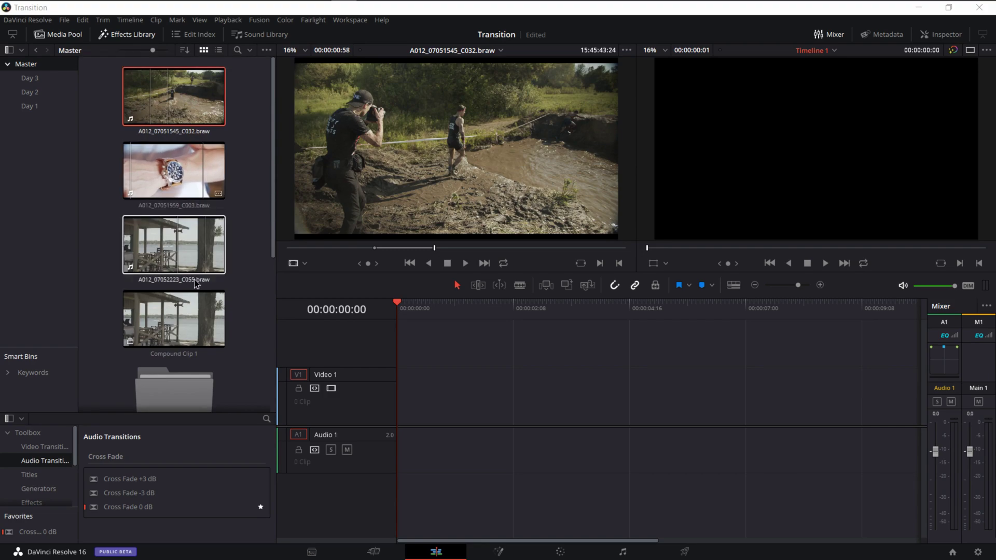
scroll(197, 208, "down", 4)
double_click(174, 353)
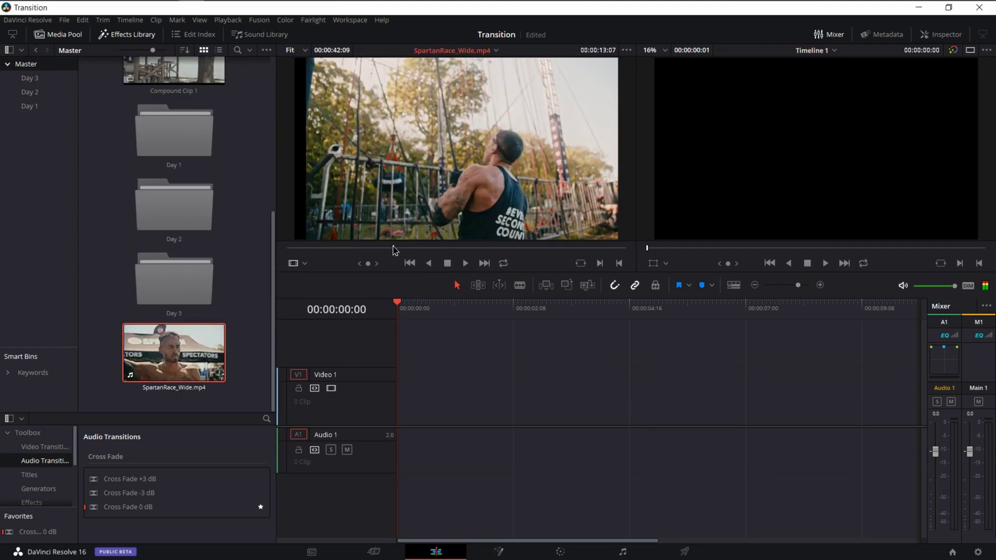
left_click_drag(396, 247, 378, 250)
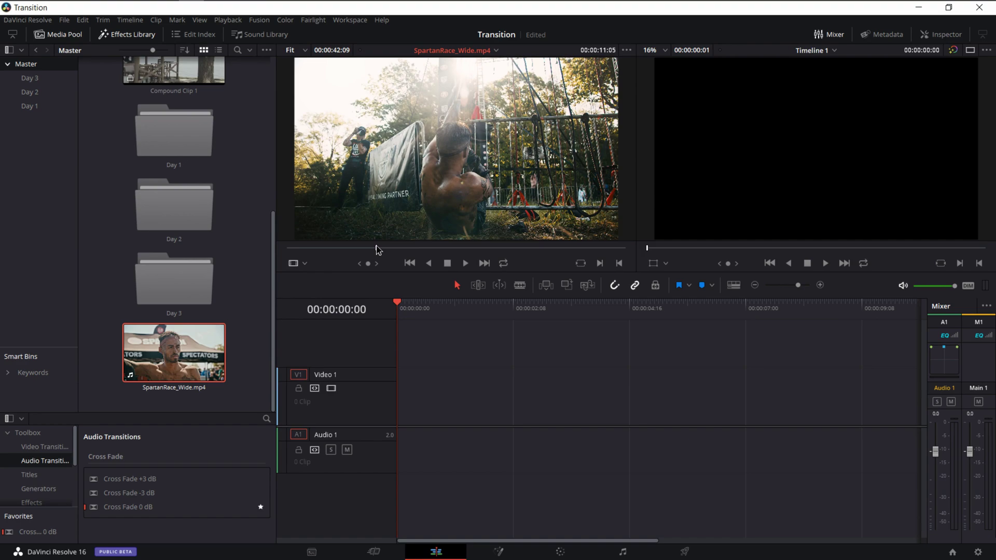
key("space")
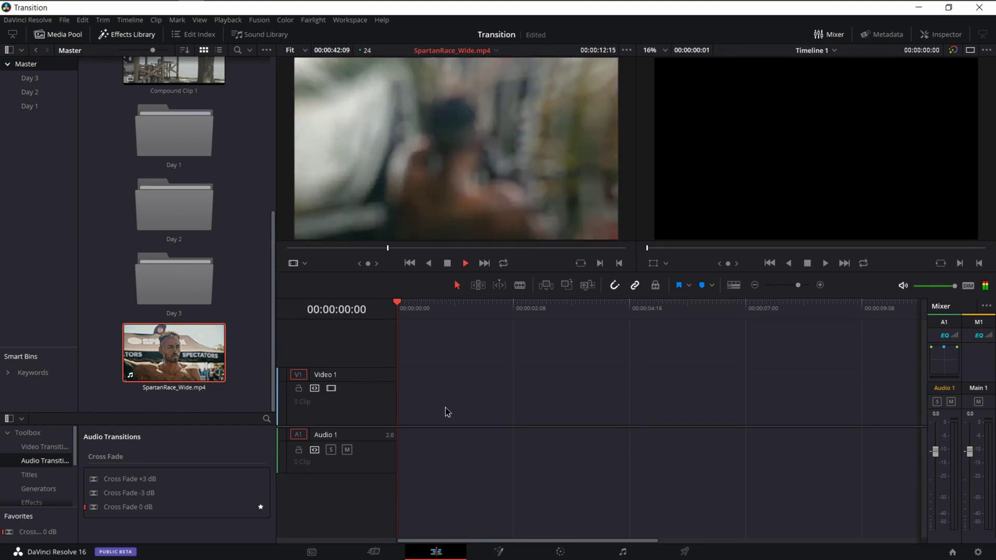
key("space")
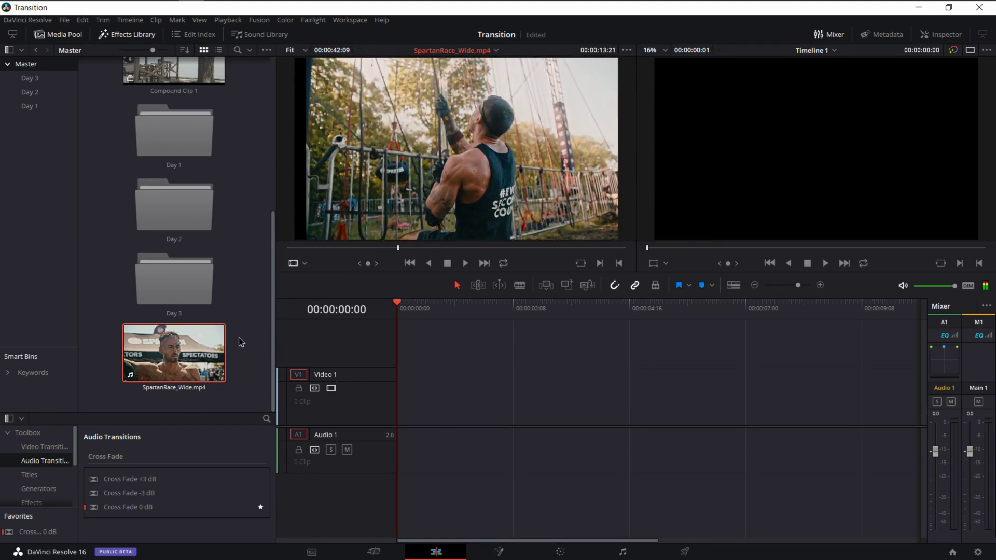
scroll(241, 342, "up", 5)
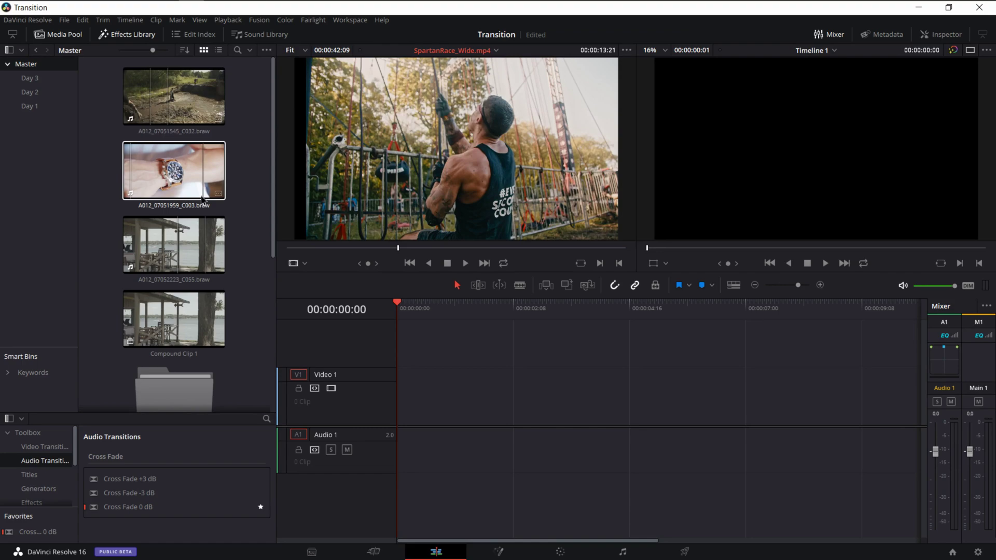
Put the C055 porch clip at the timeline start, C032 right after it, playhead at 00:00:02:16
left_click(197, 244)
left_click_drag(409, 191, 398, 413)
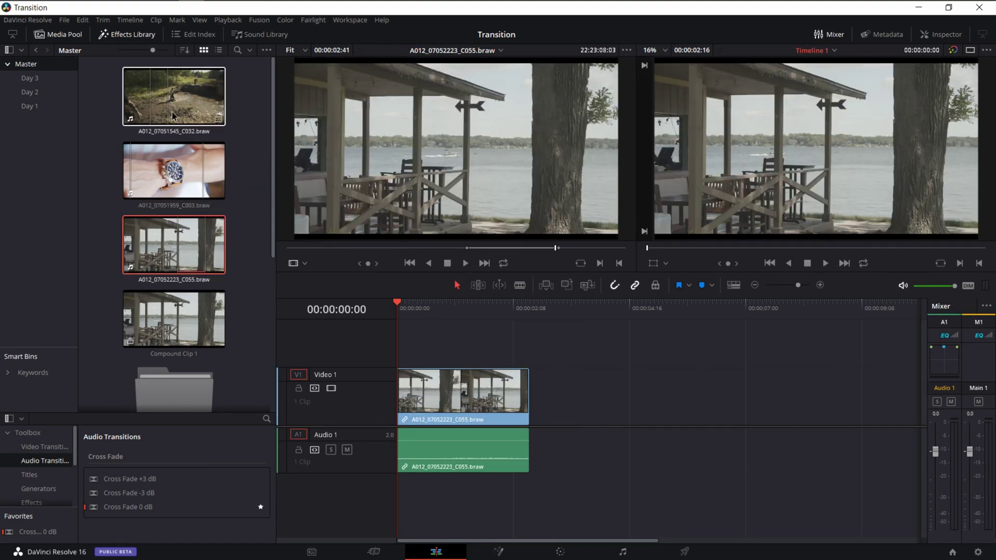
left_click_drag(173, 115, 540, 399)
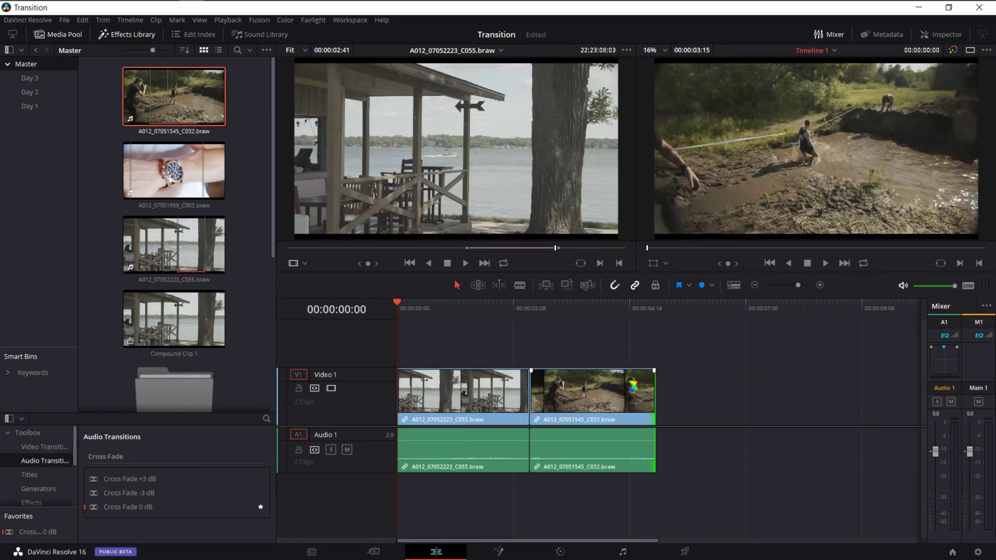
mouse_move(519, 309)
left_mouse_down()
mouse_move(531, 310)
mouse_move(510, 309)
mouse_move(547, 308)
mouse_move(530, 306)
left_mouse_up()
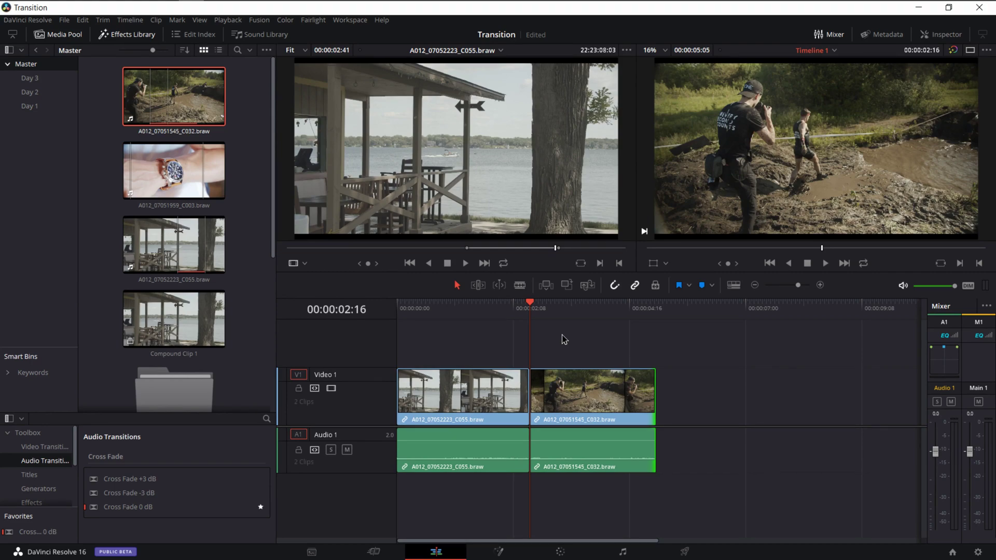
Add clip markers on both clips and a timeline marker at the 00:00:02:16 cut
left_click_drag(773, 354, 483, 393)
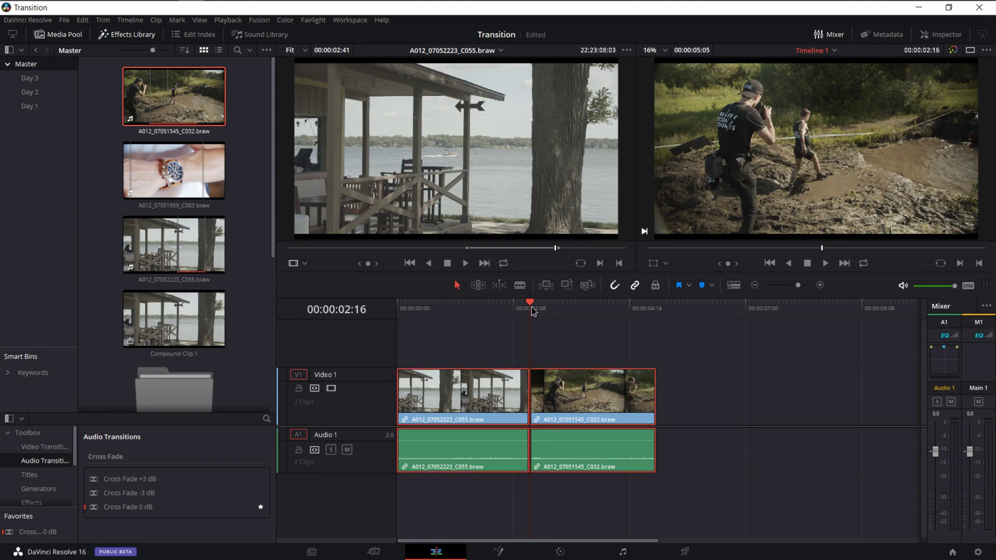
left_click(702, 285)
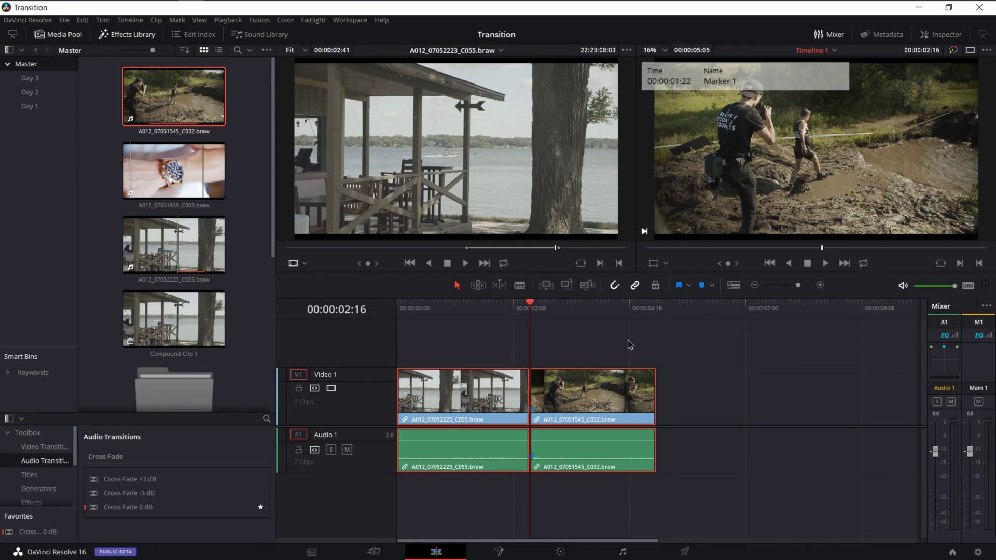
left_click(734, 372)
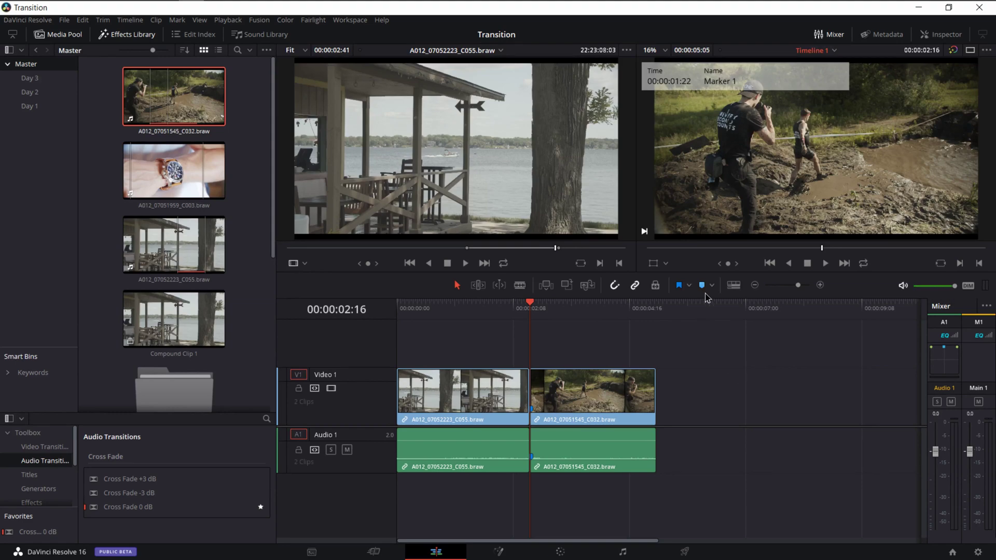
left_click(704, 287)
left_click_drag(723, 342, 502, 337)
left_click_drag(727, 354, 474, 415)
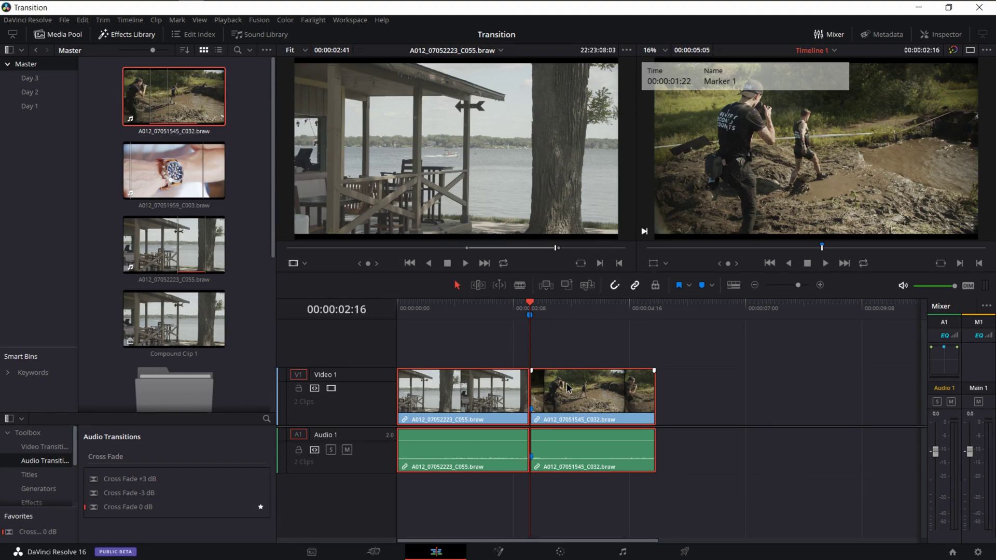
Combine the selected clips into a compound clip and mark it at the 00:00:02:16 cut
right_click(567, 387)
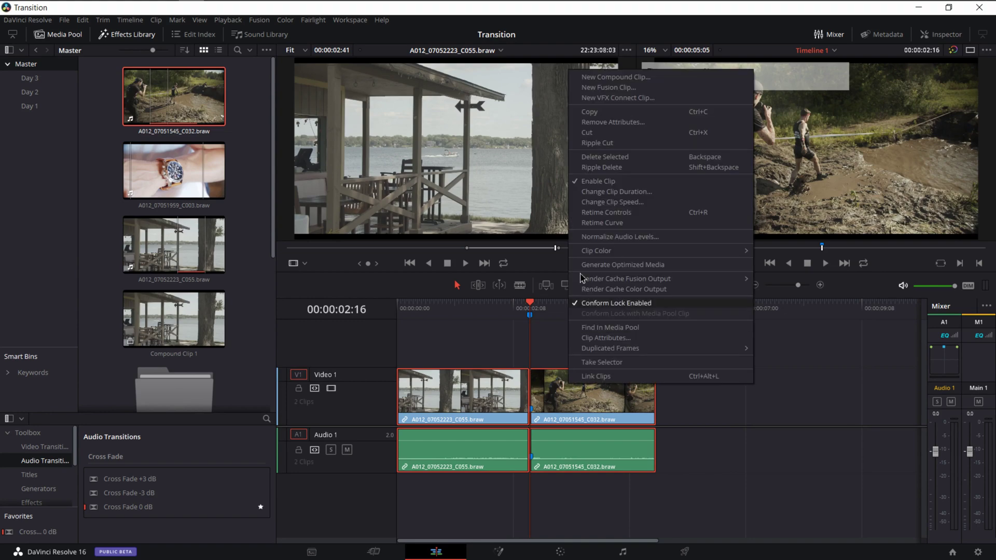
left_click(631, 83)
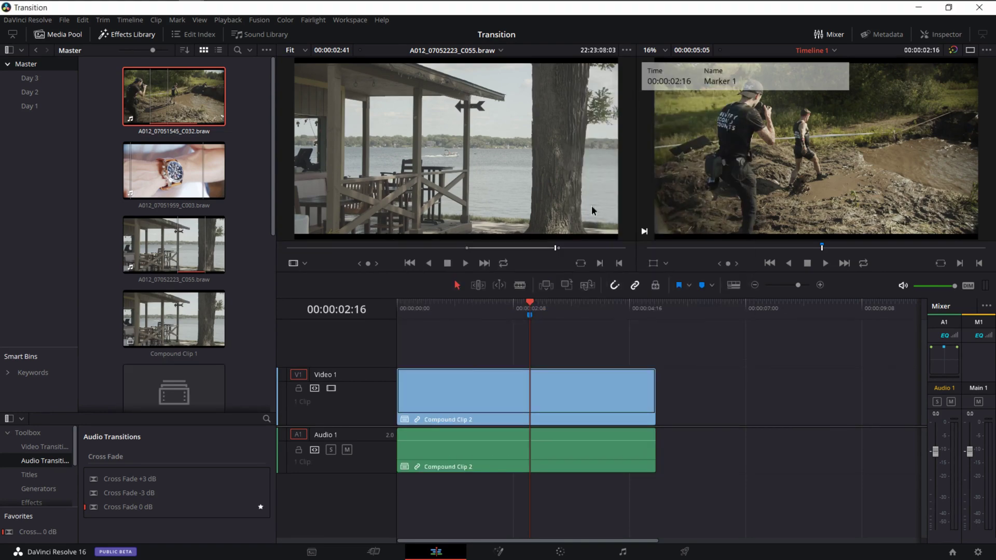
left_click(529, 310)
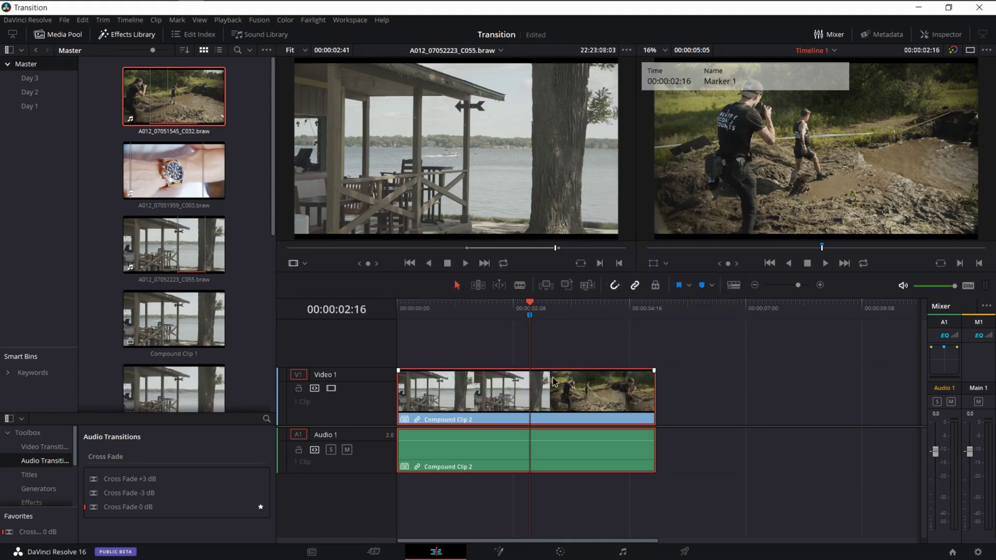
left_click(702, 287)
left_click(711, 393)
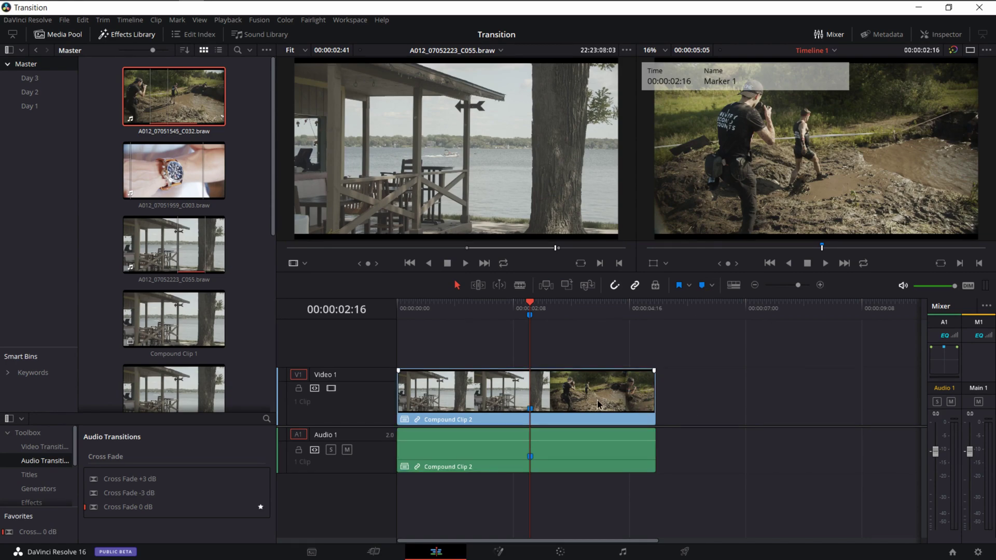
key("space")
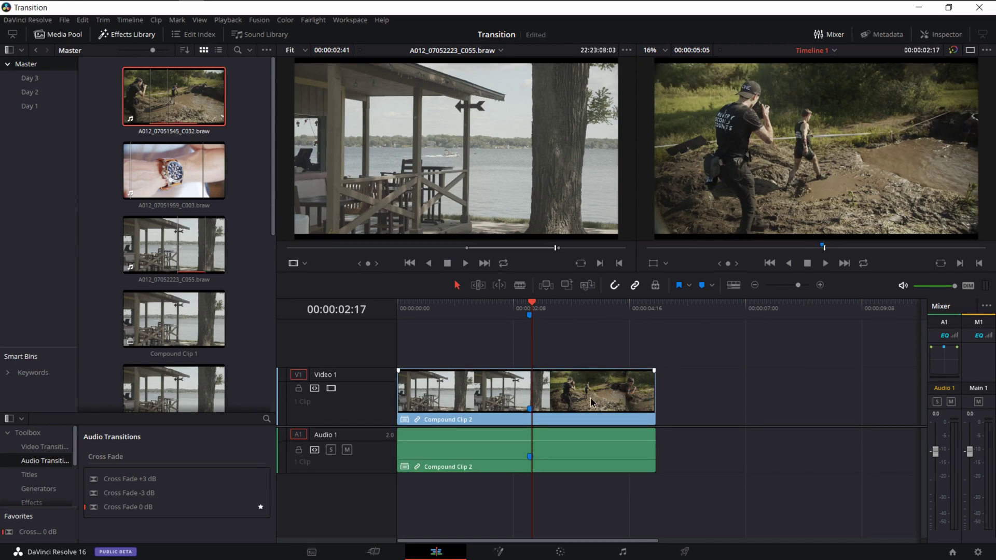
Undo and redo the merge as Compound Clip 2, then add a clip marker at 00:00:02:16
key("ctrl+z")
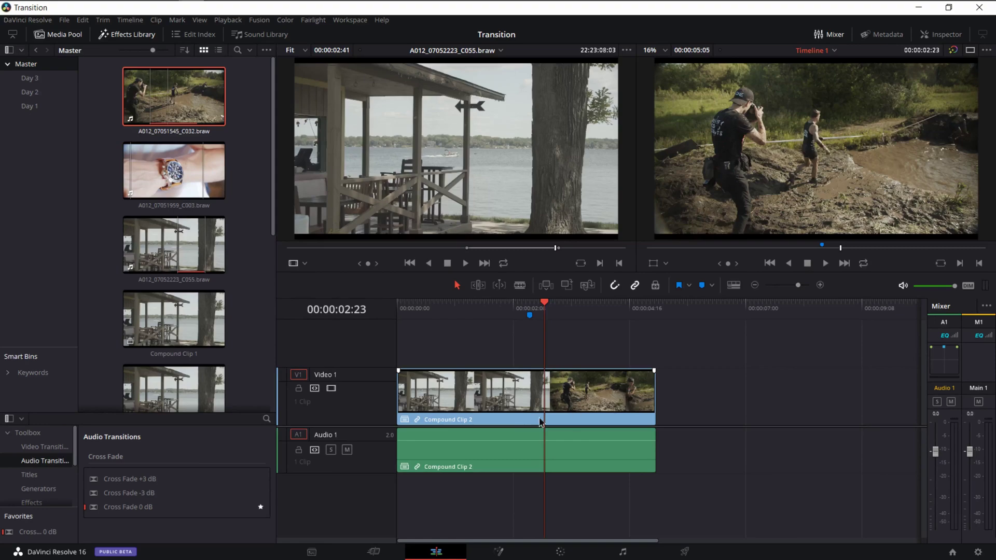
mouse_move(540, 311)
left_mouse_down()
mouse_move(510, 312)
mouse_move(529, 311)
left_mouse_up()
left_click_drag(794, 342, 498, 415)
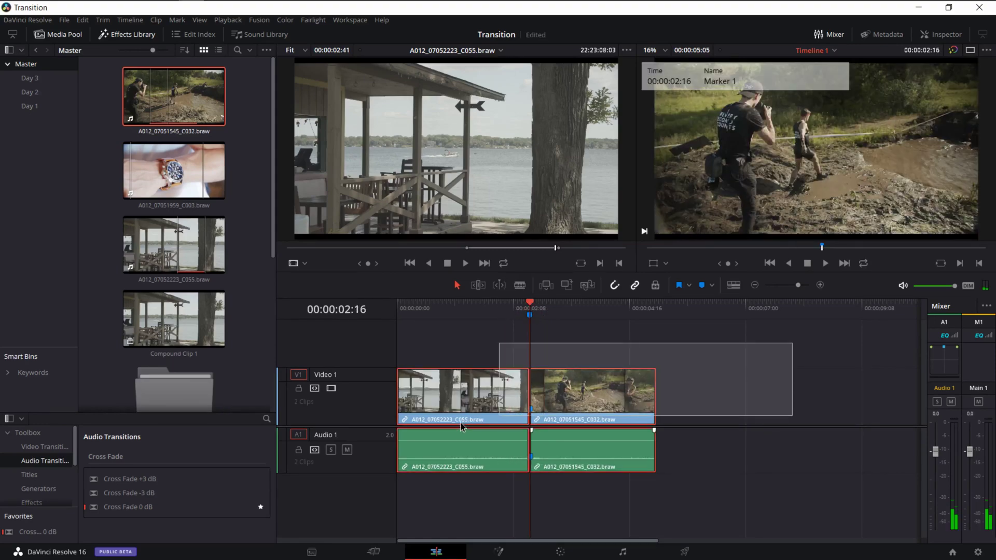
right_click(556, 389)
key("Escape")
key("ctrl+shift+z")
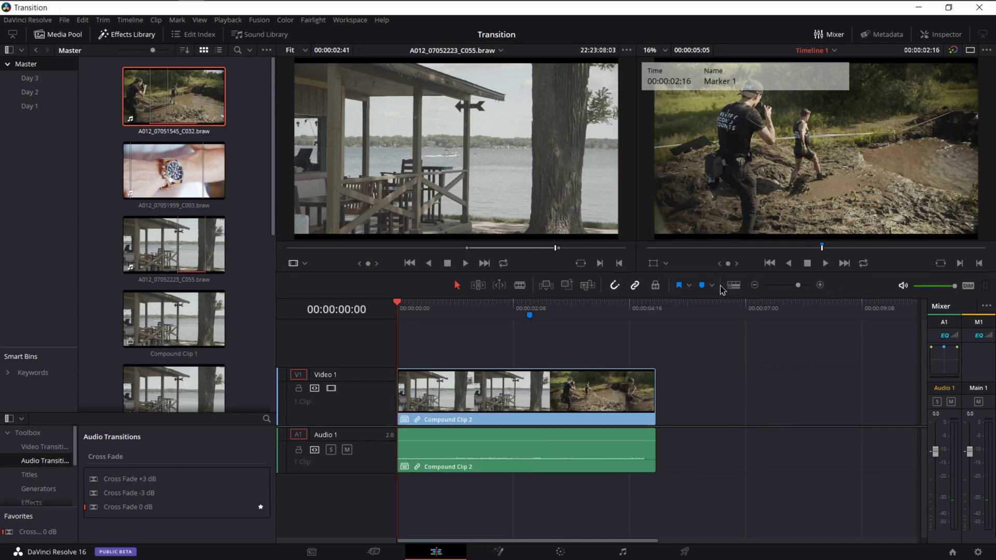
left_click(530, 315)
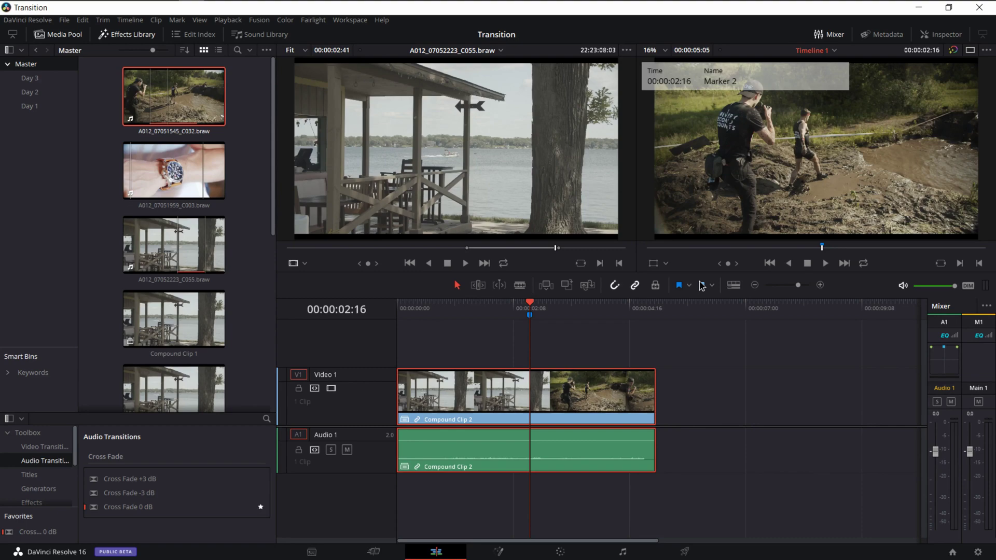
key("m")
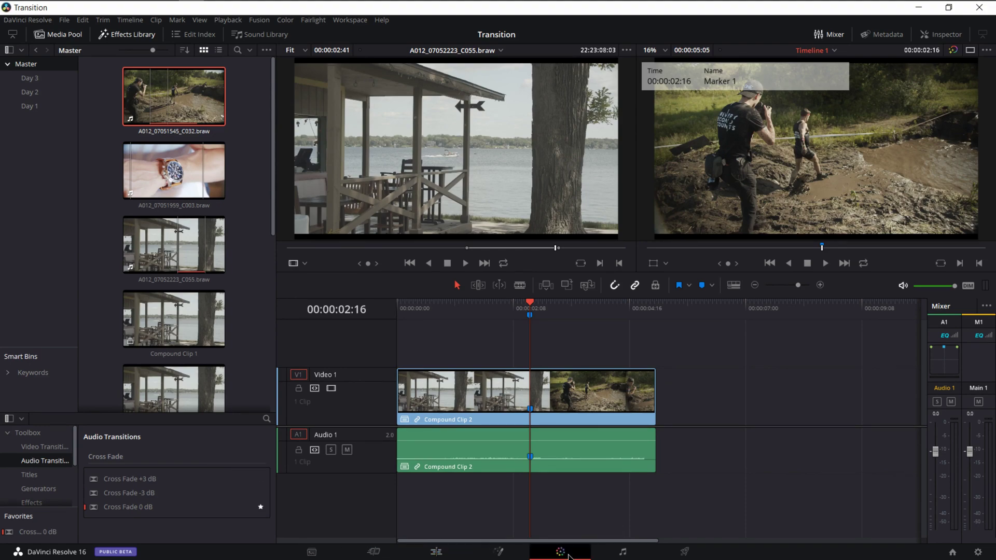
On the Color page, reposition node 01 and compare the frames around the 00:00:02:16 cut
left_click(570, 555)
left_click_drag(587, 117, 598, 153)
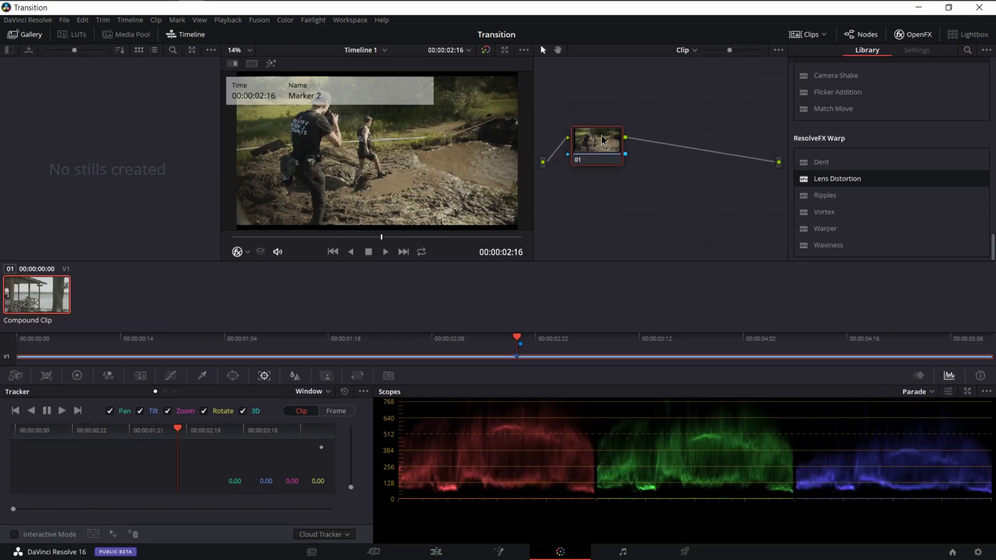
key("Left")
key("Right")
key("Left")
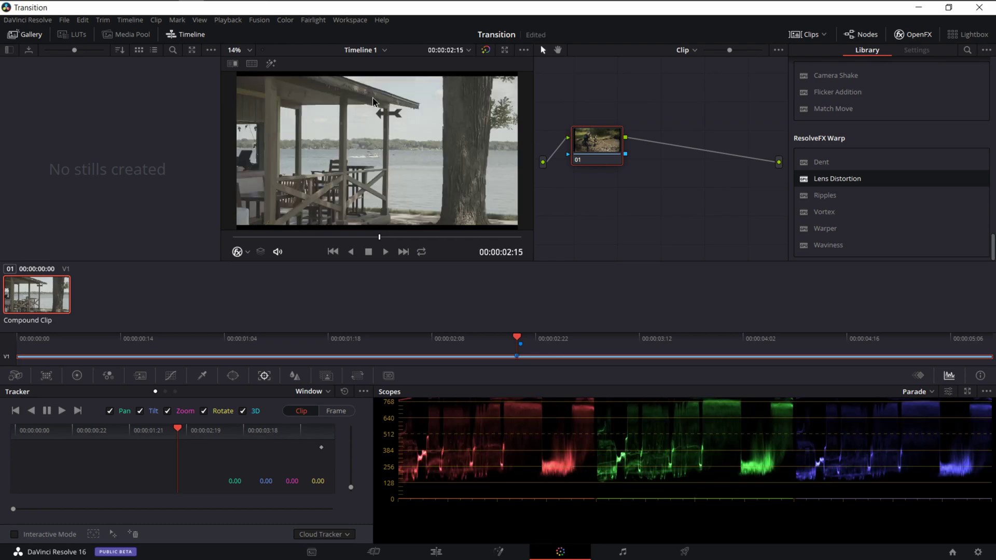
key("Right")
left_click_drag(597, 159, 603, 212)
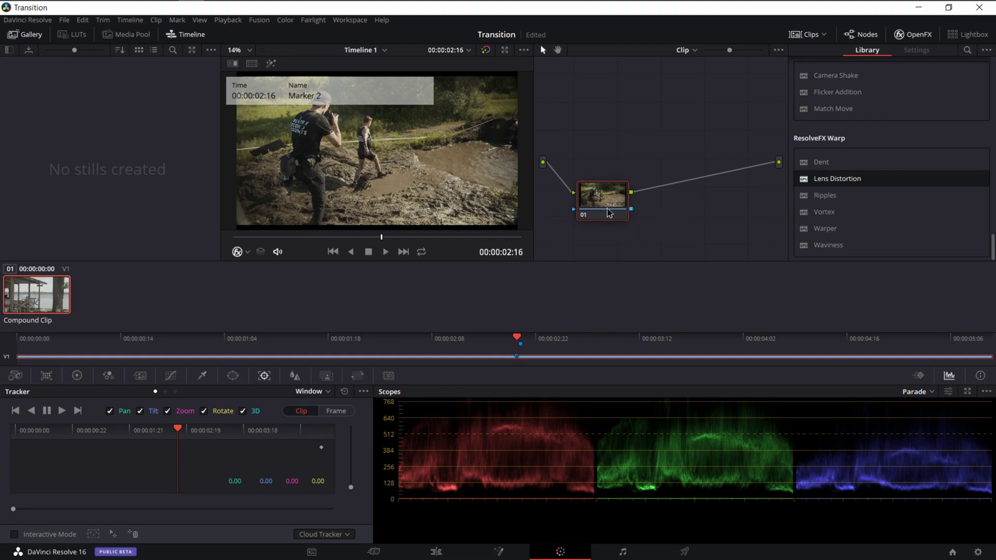
Add serial node 02 after node 01 and apply the Lens Distortion OpenFX to it
right_click(606, 210)
mouse_move(654, 261)
left_click(716, 263)
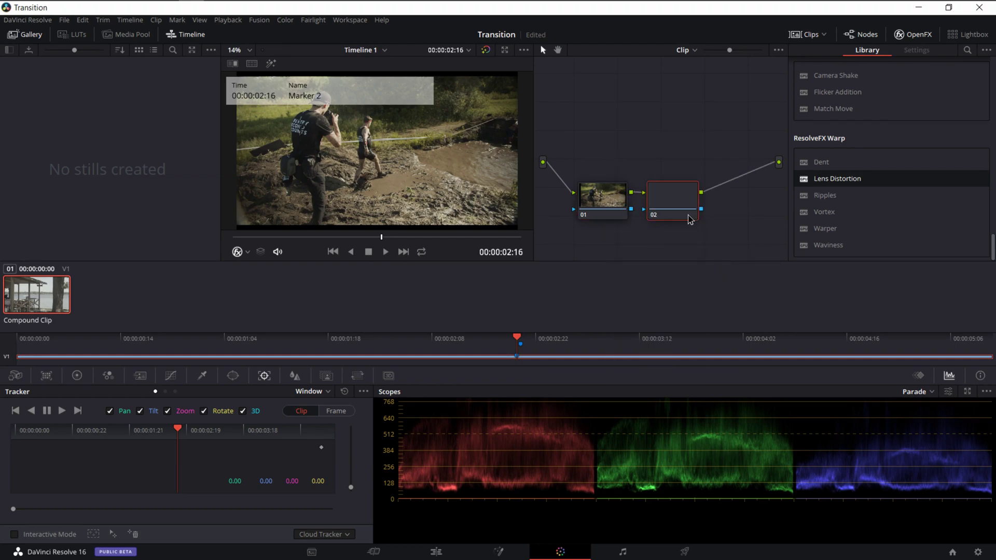
left_click_drag(666, 201, 638, 116)
left_click_drag(861, 183, 641, 121)
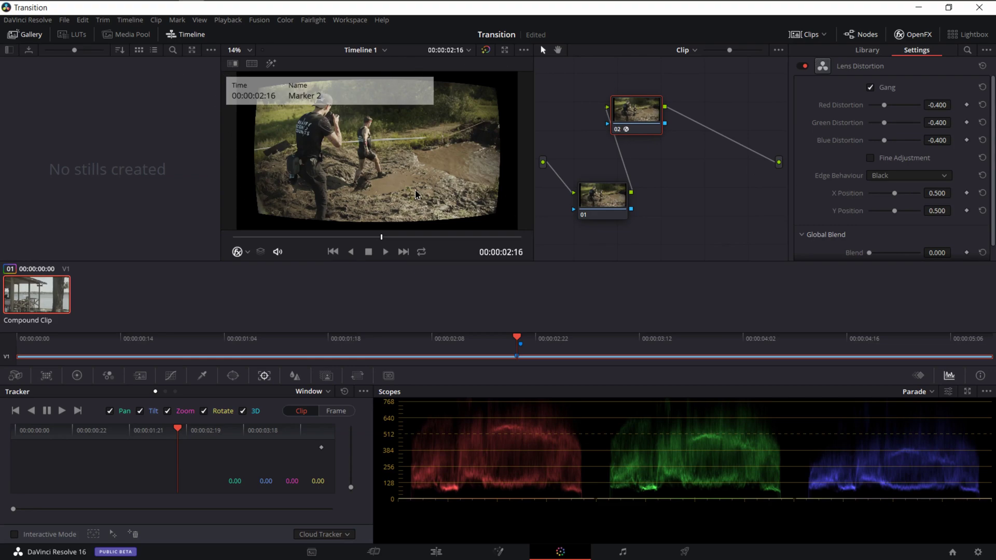
Compare Reflect, Wrap-Around and Replicate edge behaviours for Lens Distortion, then settle on Black
left_click(896, 180)
left_click(891, 200)
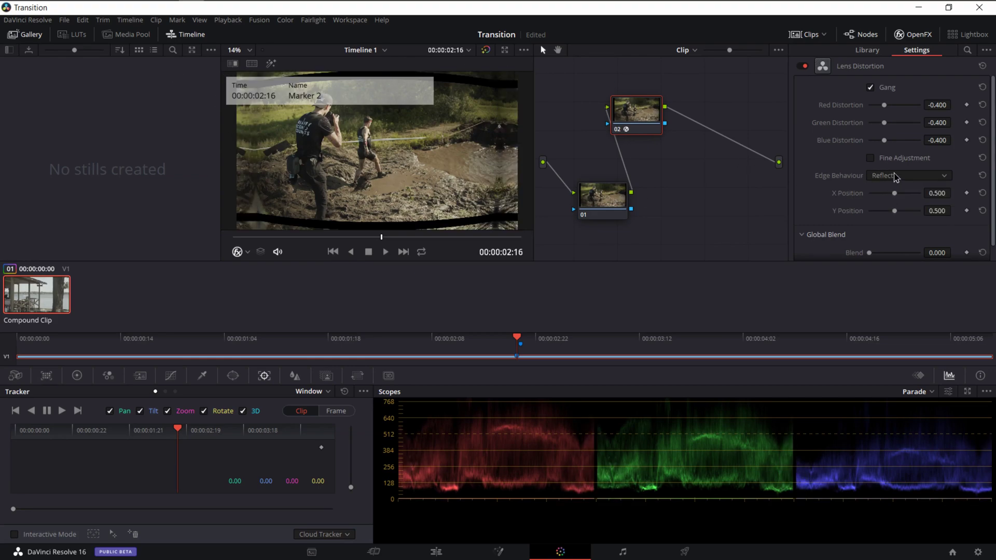
left_click(896, 177)
left_click(893, 212)
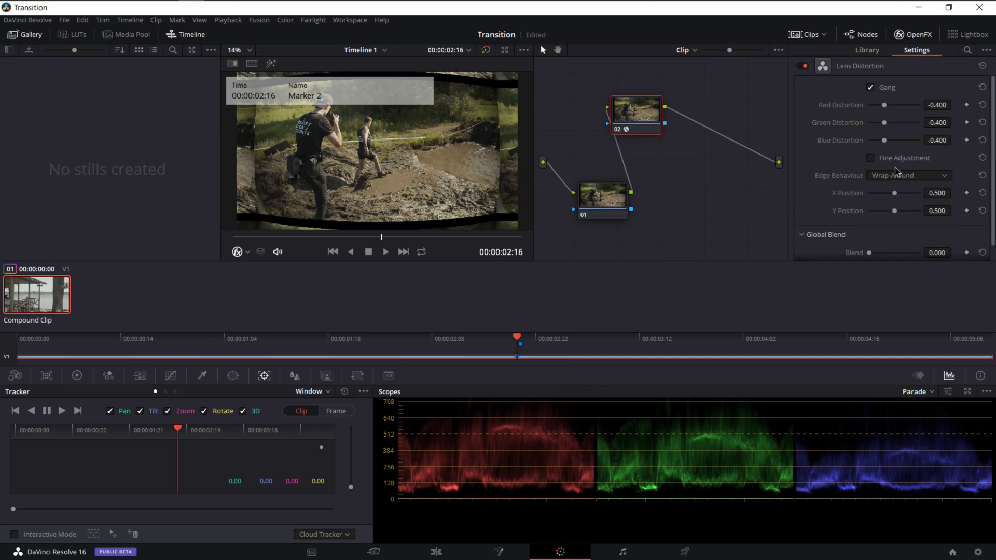
left_click(898, 177)
left_click(886, 223)
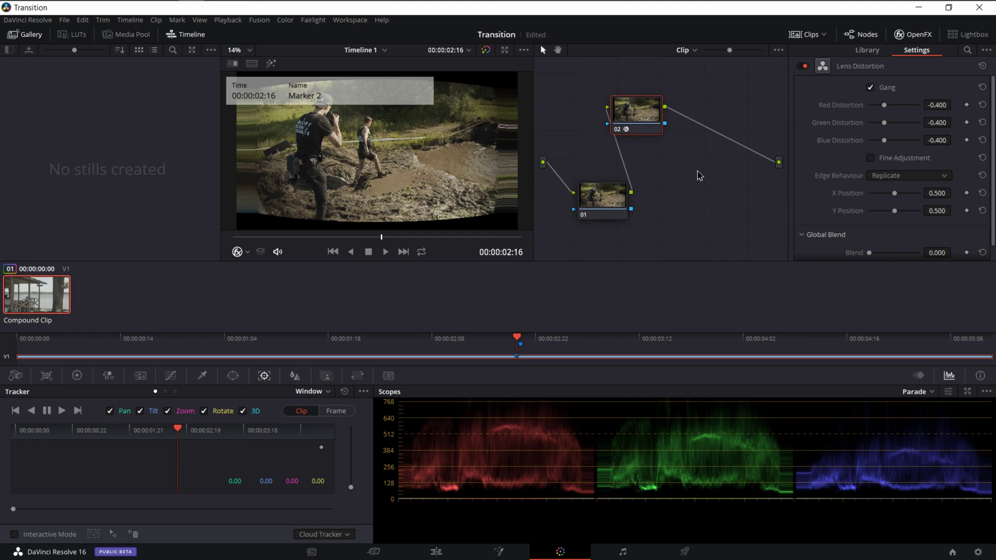
left_click(895, 177)
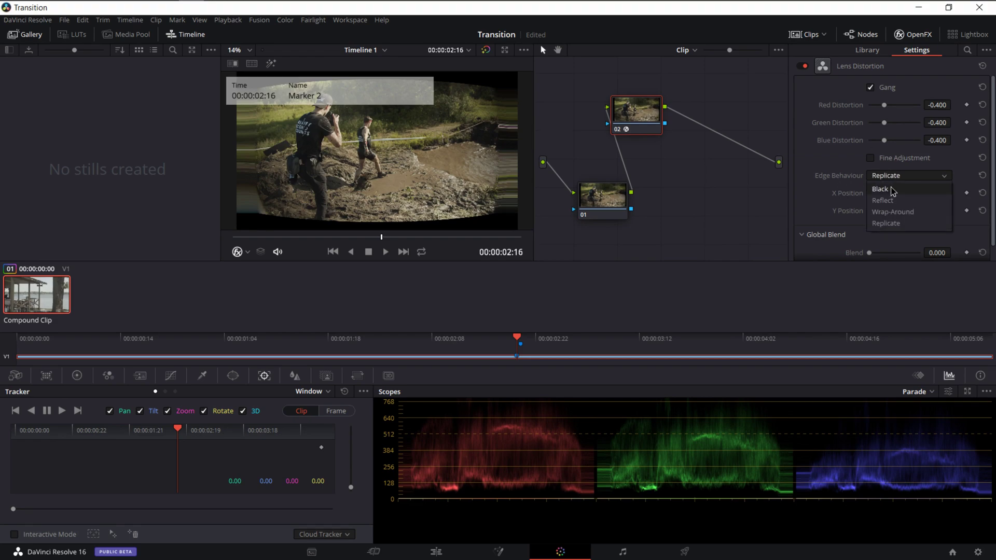
left_click(892, 189)
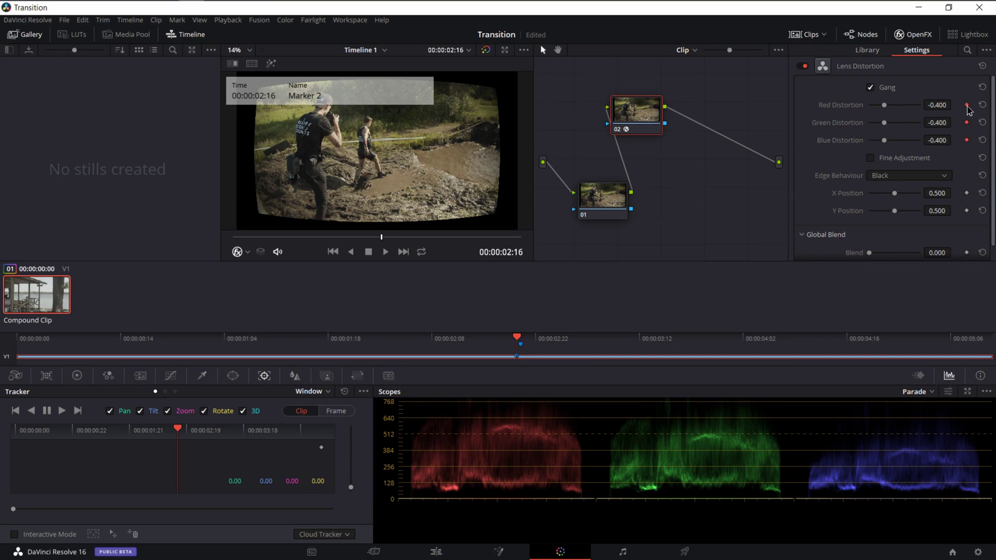
Set the ganged Distortion to 5.000 at the marker and play past the cut
left_click(937, 105)
type("5")
key("Return")
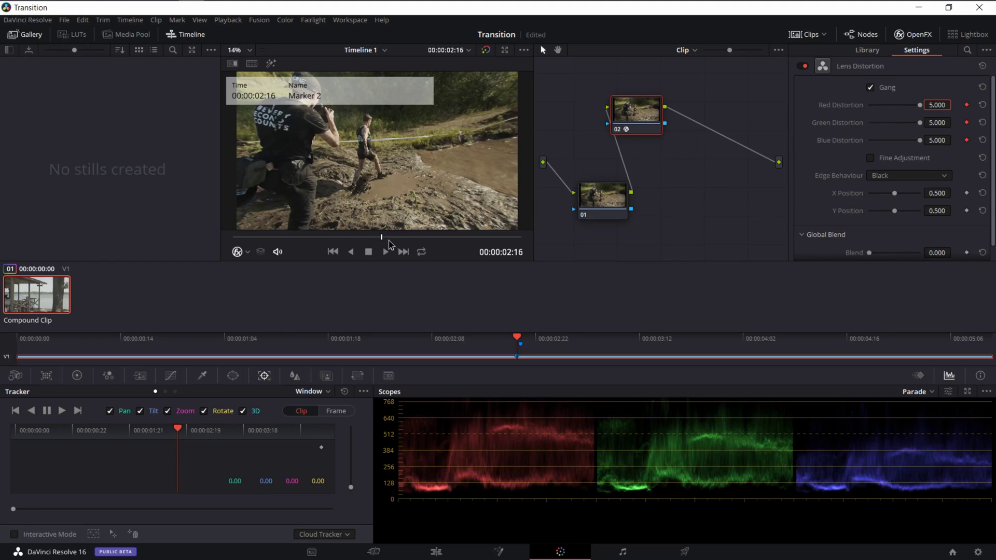
key("Right")
key("space")
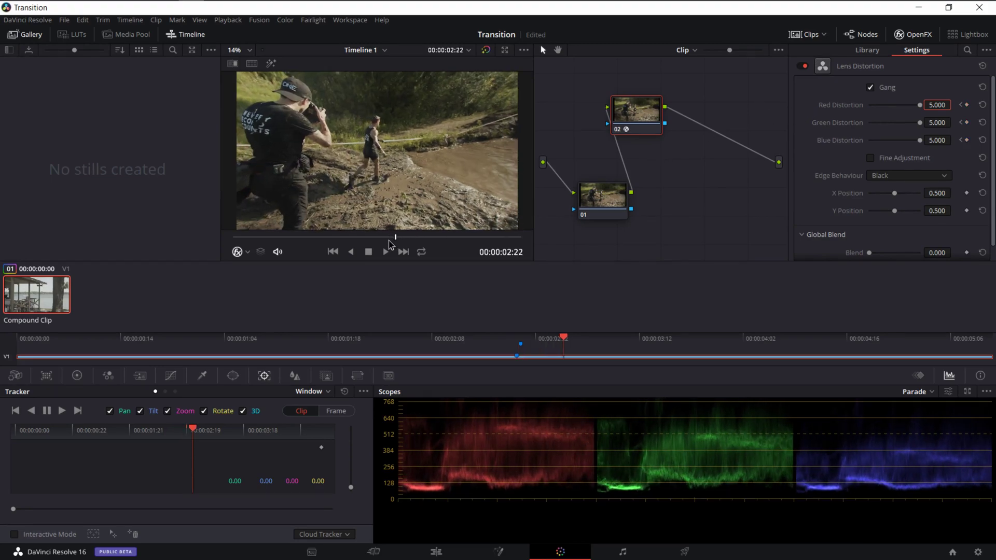
key("space")
Keyframe Distortion at 0 at 00:00:03:01, then step back to 00:00:02:06
left_click(937, 105)
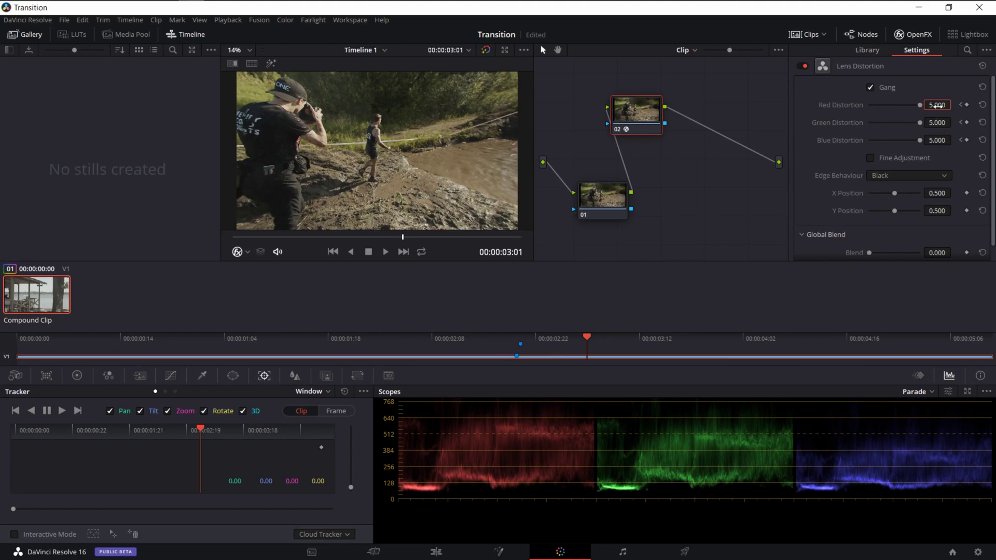
type("0")
key("Return")
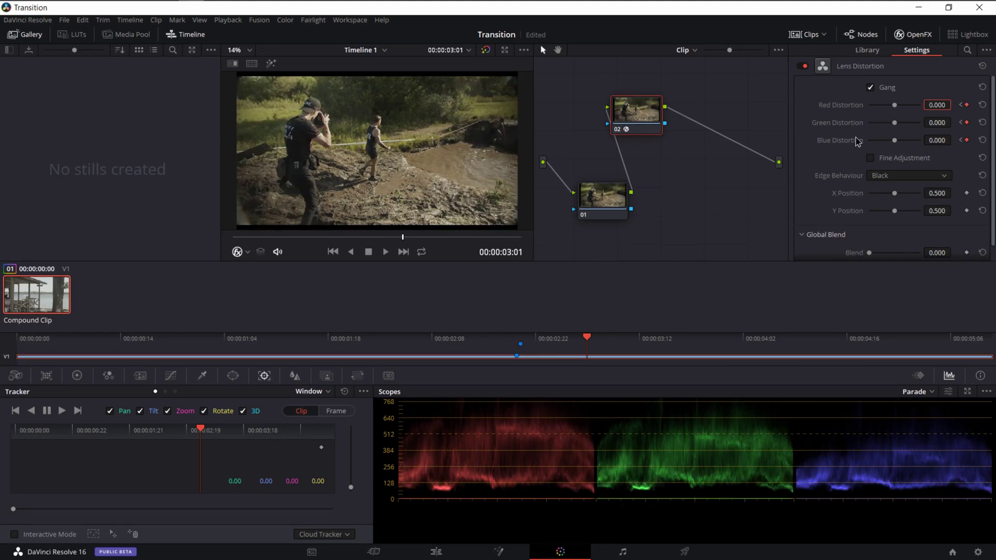
left_click(961, 105)
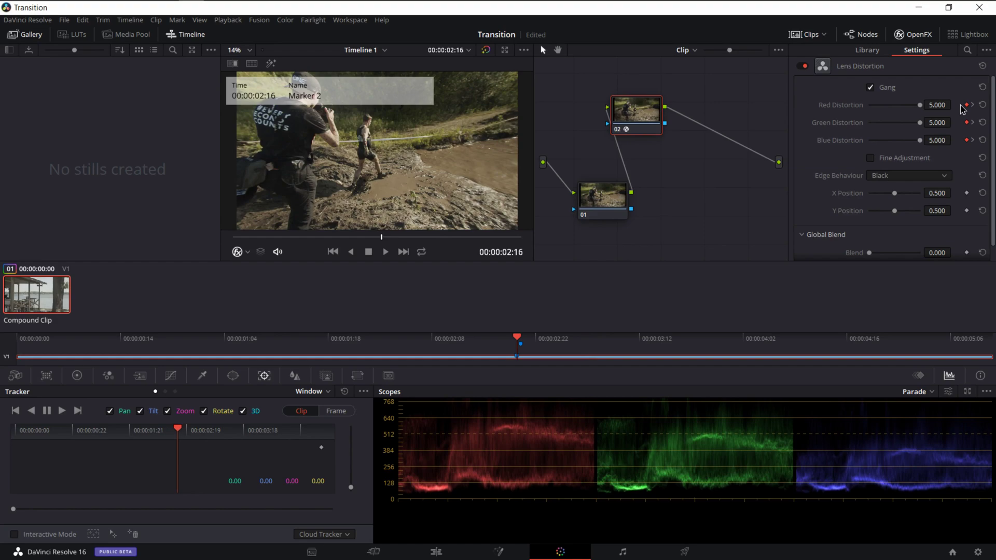
key("Left")
key("Left")
key("Left")
key("Left")
key("Left")
key("Left")
key("Left")
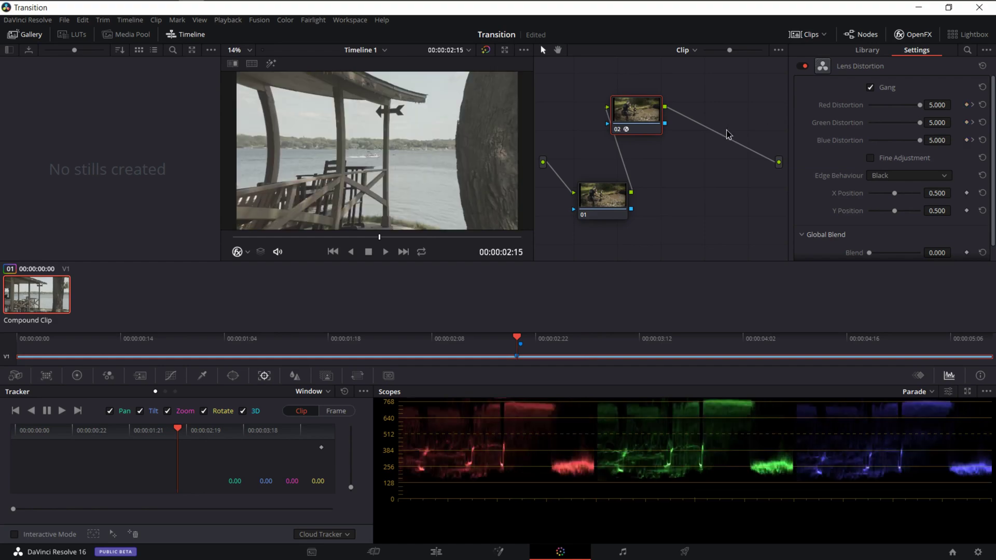
key("Left")
key("Left")
key("Left")
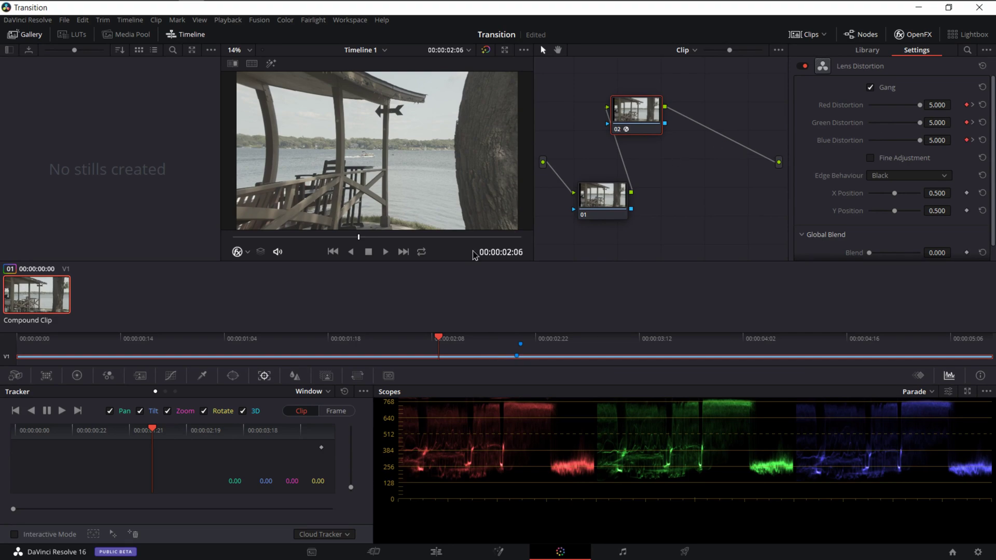
Zero the Distortion at 00:00:02:06 and save the project
left_click_drag(360, 239, 325, 238)
key("space")
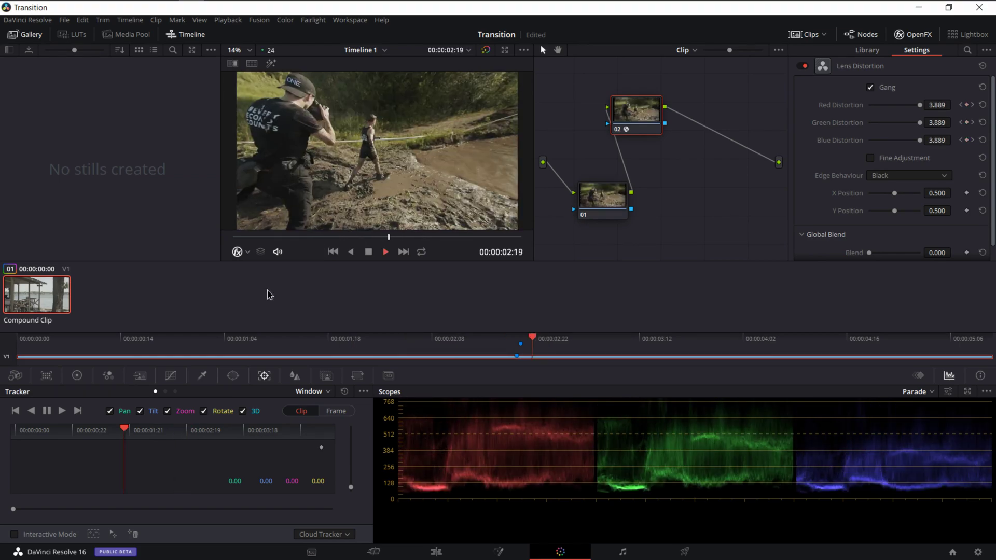
key("space")
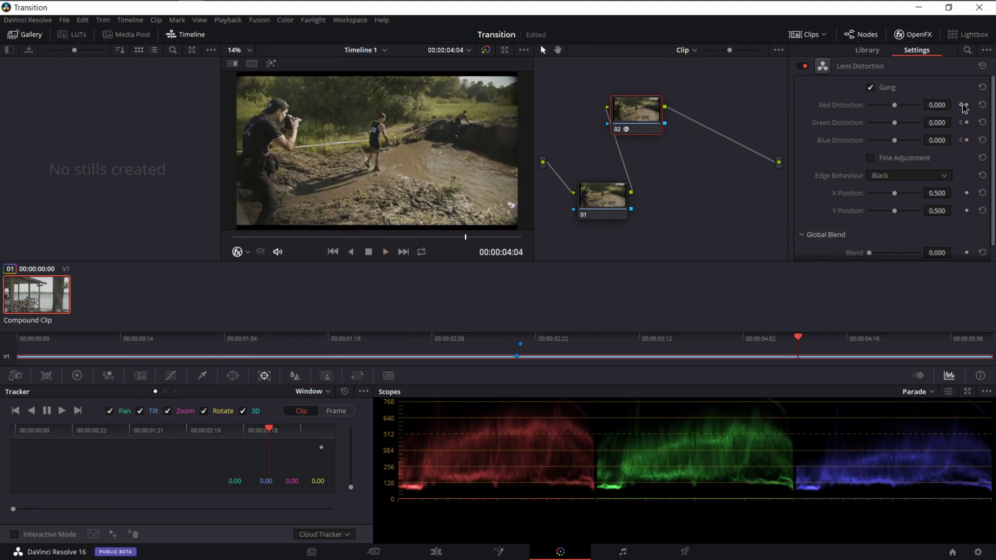
left_click(962, 105)
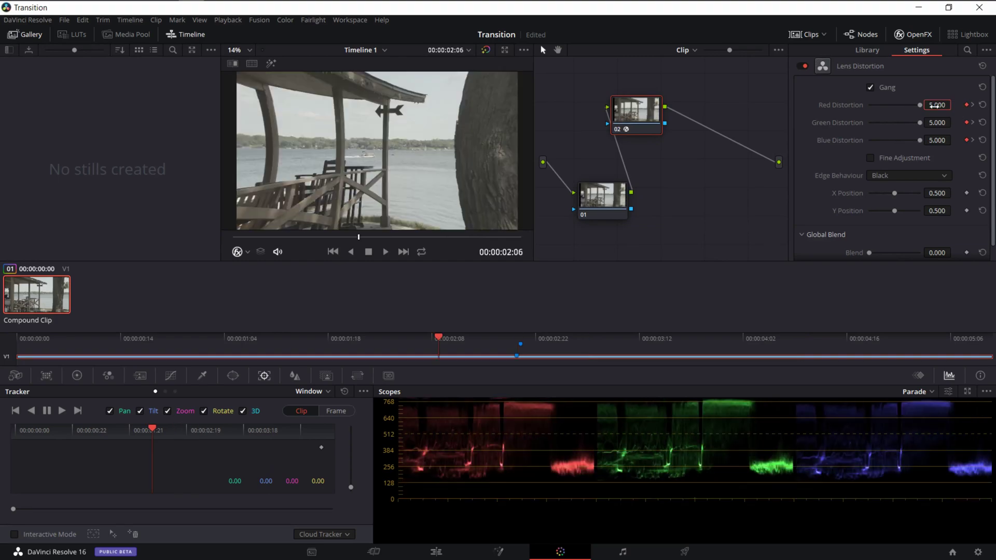
left_click_drag(934, 105, 882, 107)
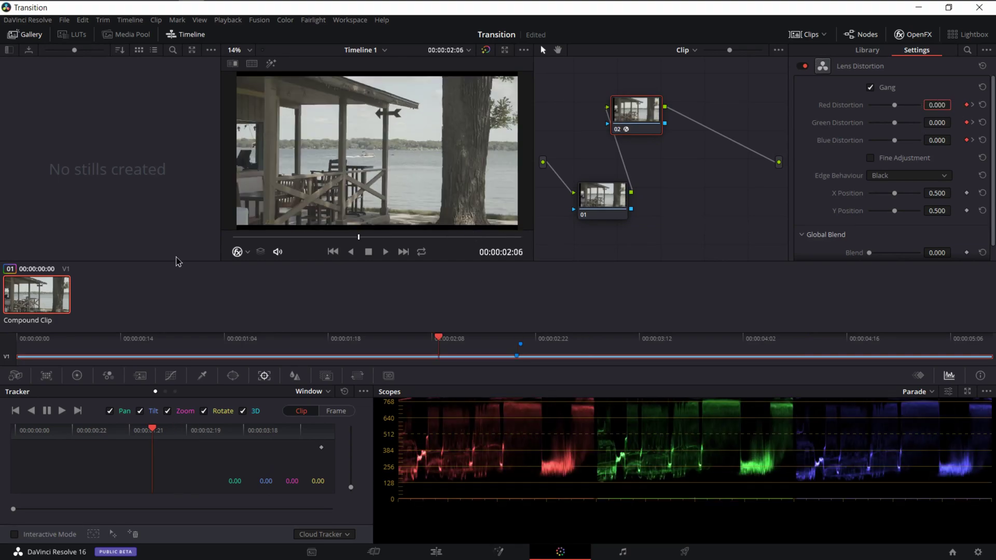
key("ctrl+s")
Play back the animated warp from 00:00:01:21 through the cut
left_click(334, 237)
mouse_move(330, 239)
left_mouse_down()
mouse_move(387, 240)
mouse_move(305, 241)
left_mouse_up()
key("space")
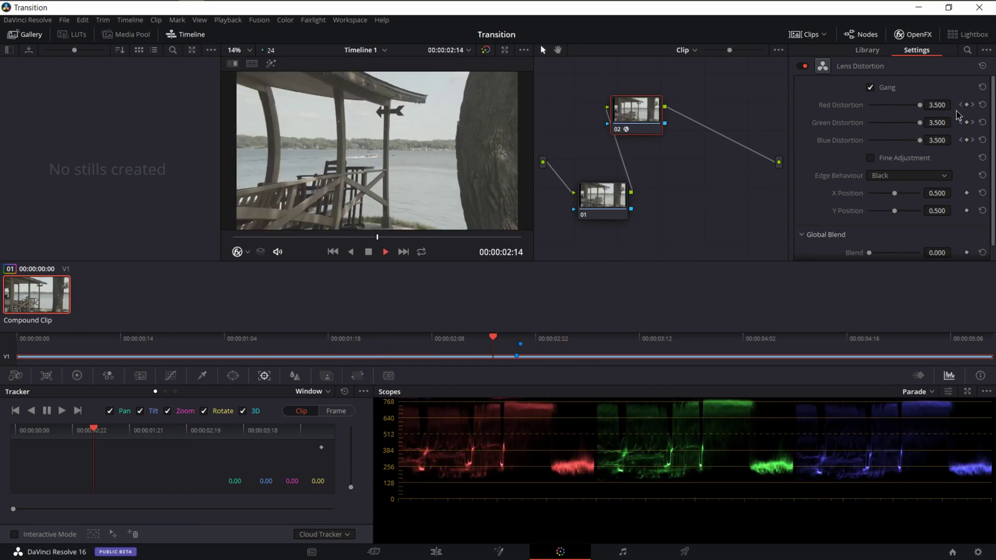
left_click(339, 235)
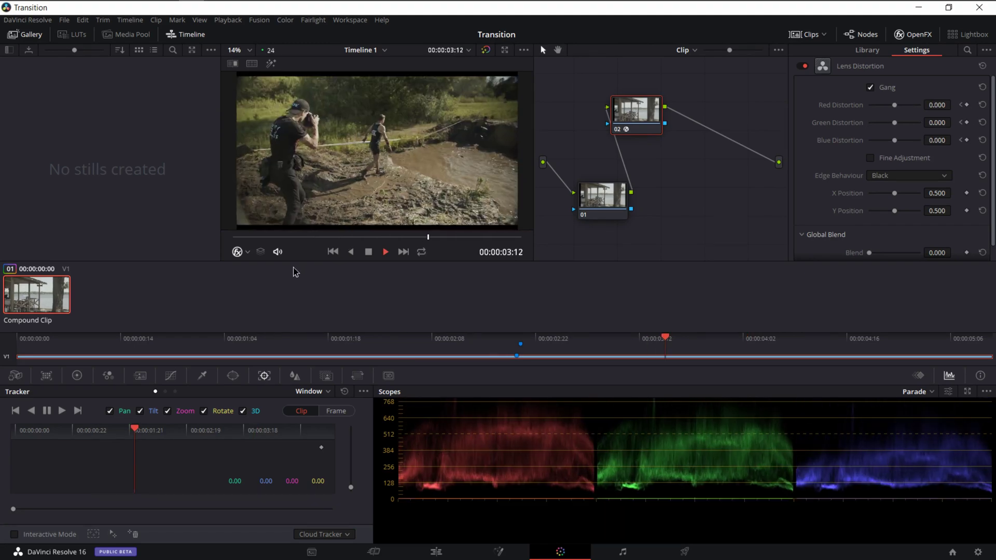
key("space")
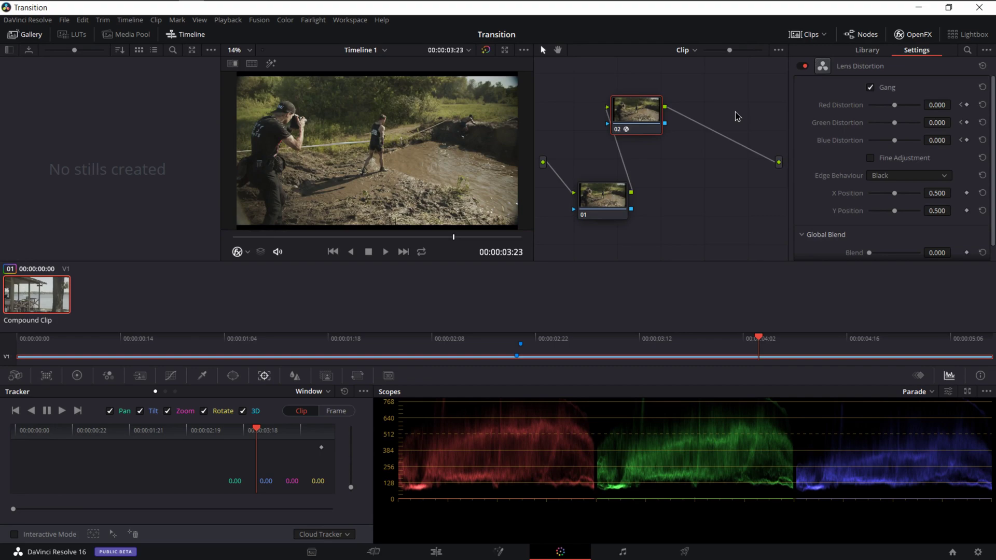
Turn off Gang in Lens Distortion so Red, Green and Blue Distortion are independent
left_click(870, 89)
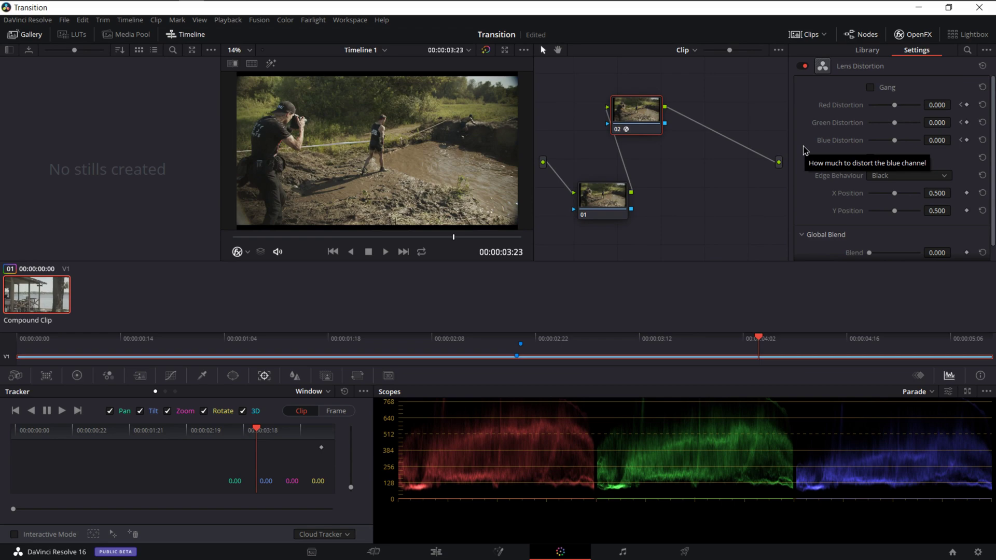
At the Marker 2 keyframe, type then slider-tune Distortion to Red 0.429, Green 0.324, Blue 0.900
left_click(962, 105)
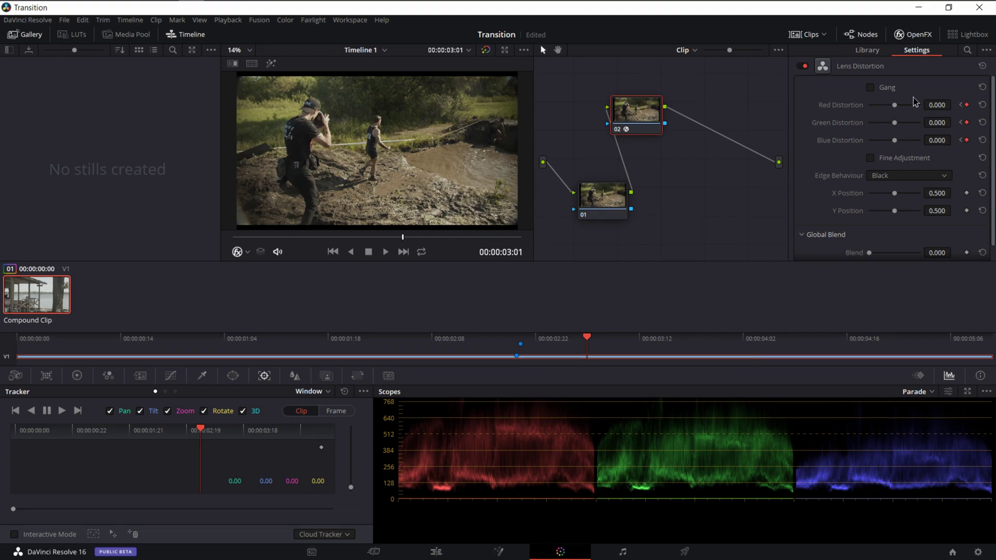
left_click(961, 105)
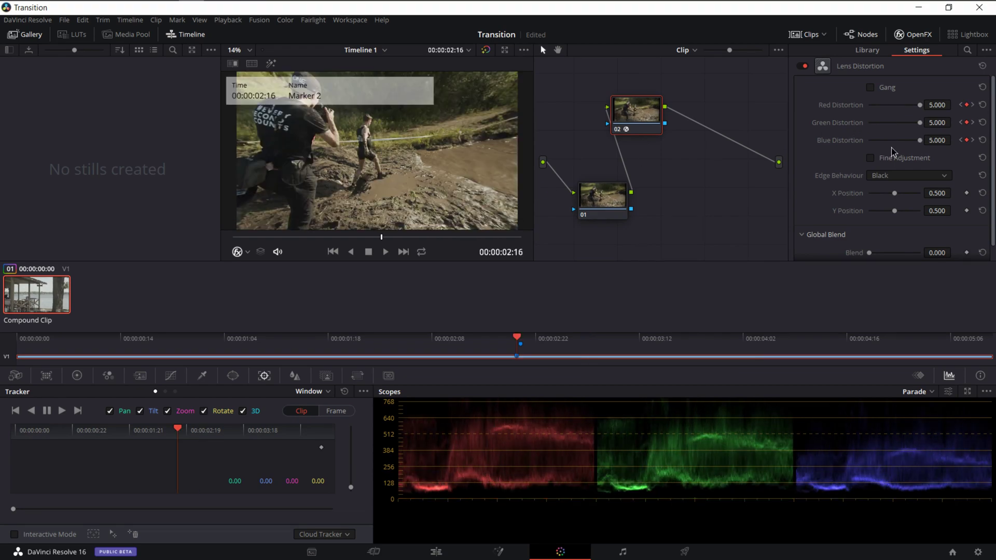
left_click(936, 110)
type("1")
key("Return")
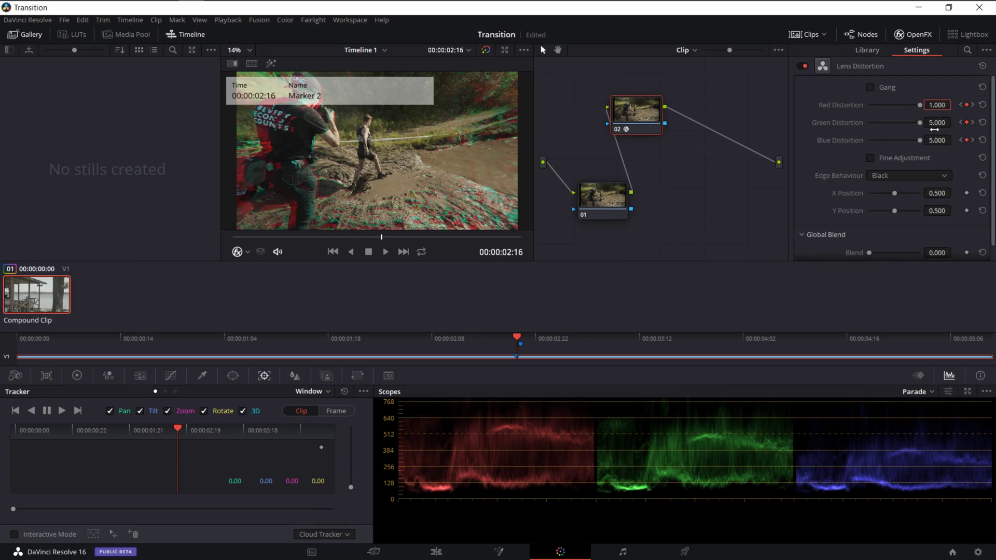
left_click(936, 124)
type("2")
key("Return")
left_click(936, 141)
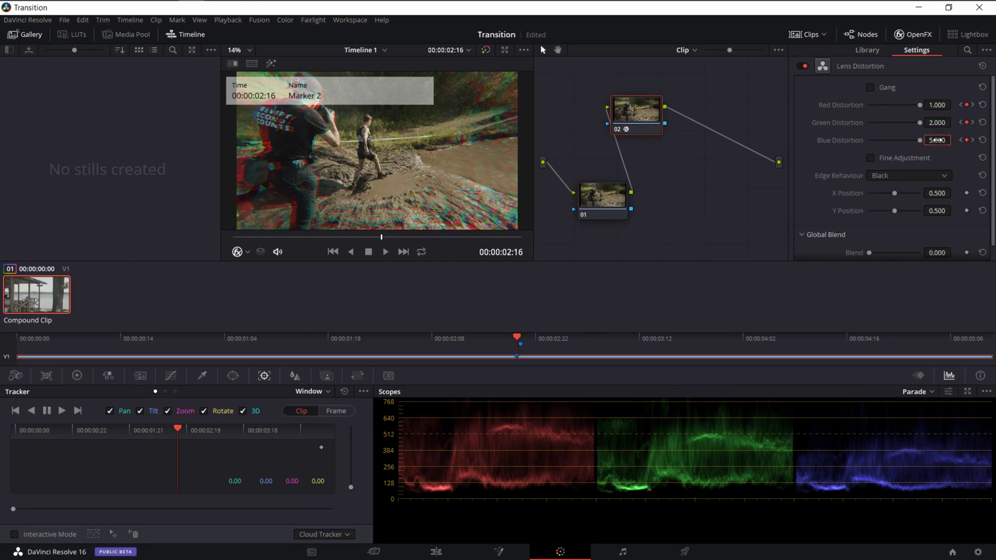
type("3")
key("Return")
mouse_move(945, 123)
left_mouse_down()
mouse_move(954, 104)
mouse_move(941, 122)
mouse_move(954, 140)
left_mouse_up()
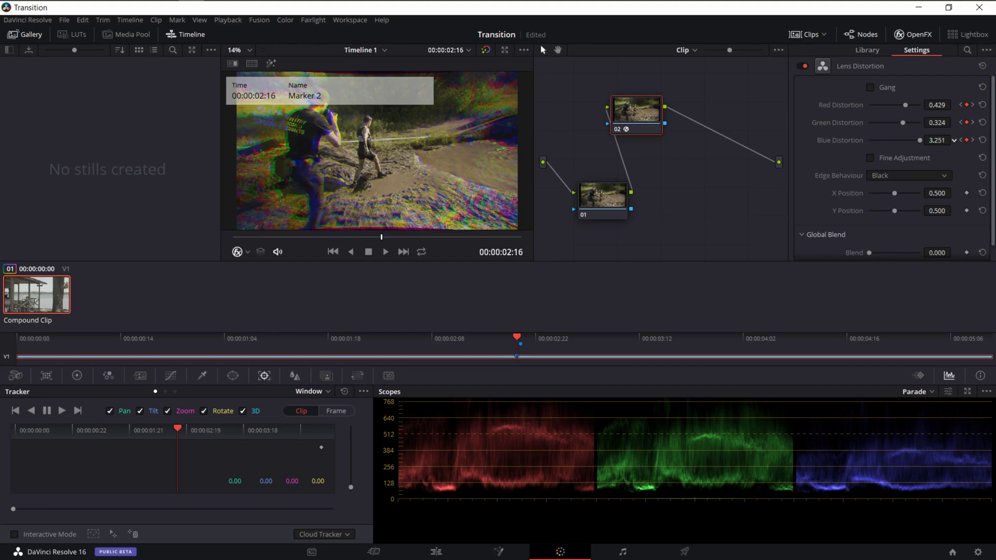
left_click_drag(954, 140, 953, 141)
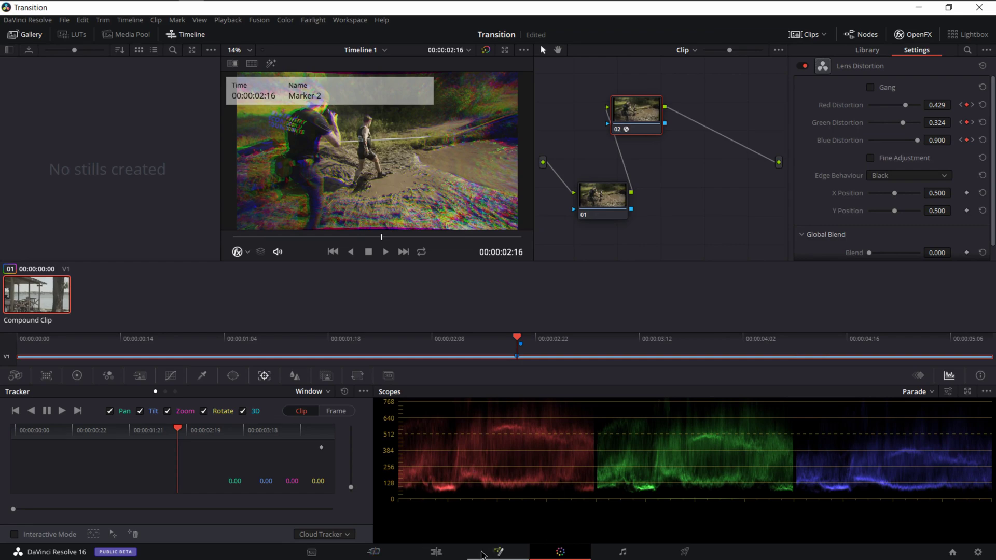
left_click(459, 552)
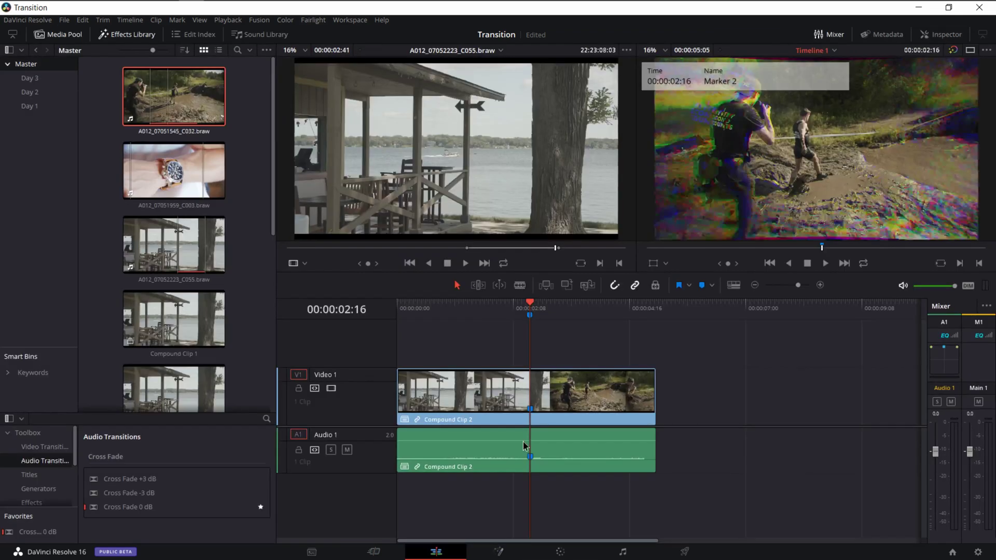
left_click(473, 310)
key("space")
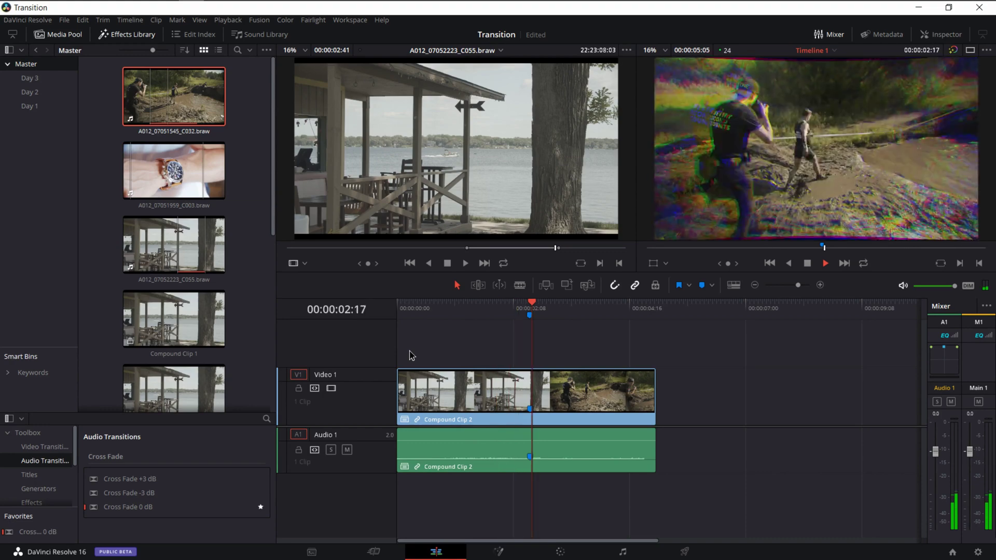
key("space")
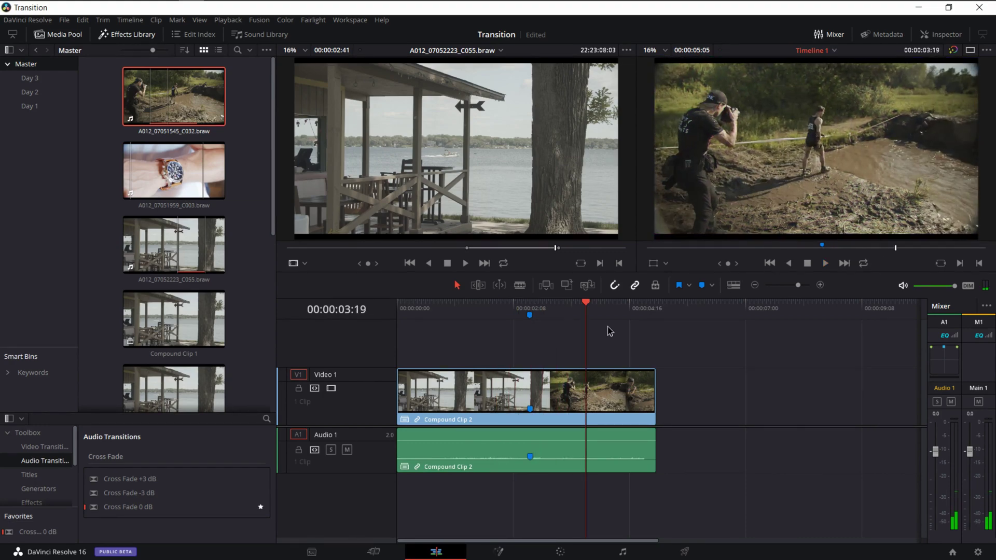
left_click(575, 554)
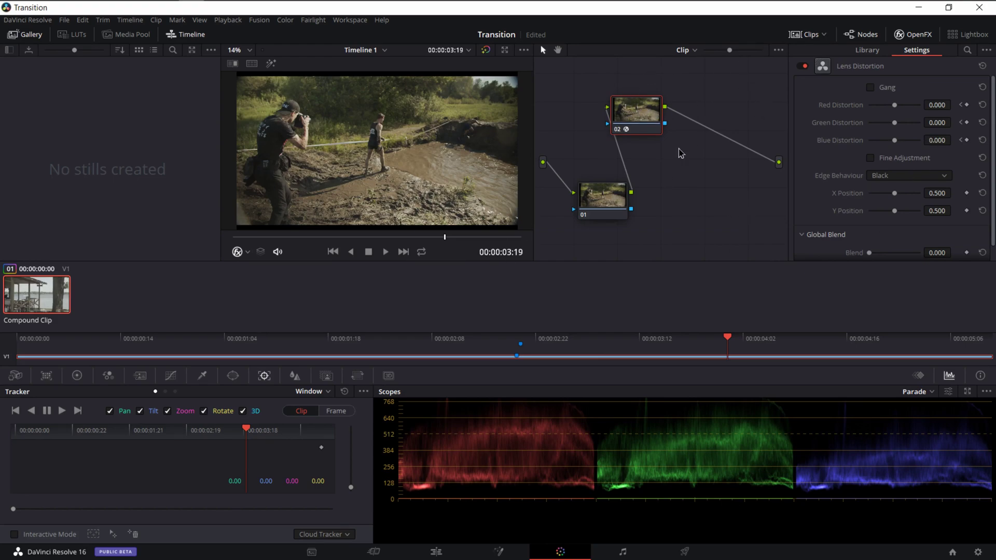
Add serial node 03 after node 02 and apply Lens Distortion to it
right_click(648, 120)
mouse_move(717, 170)
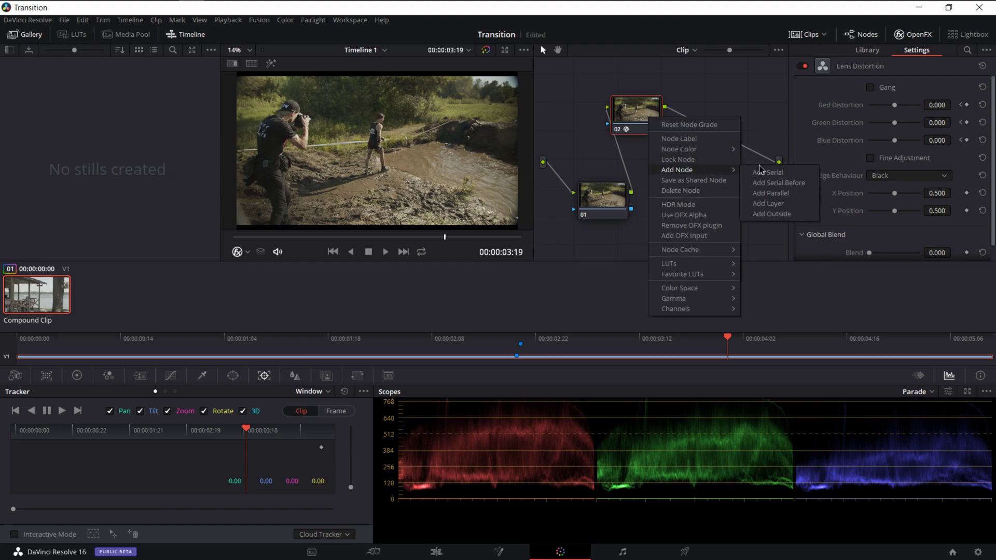
left_click(768, 172)
left_click_drag(645, 109, 700, 115)
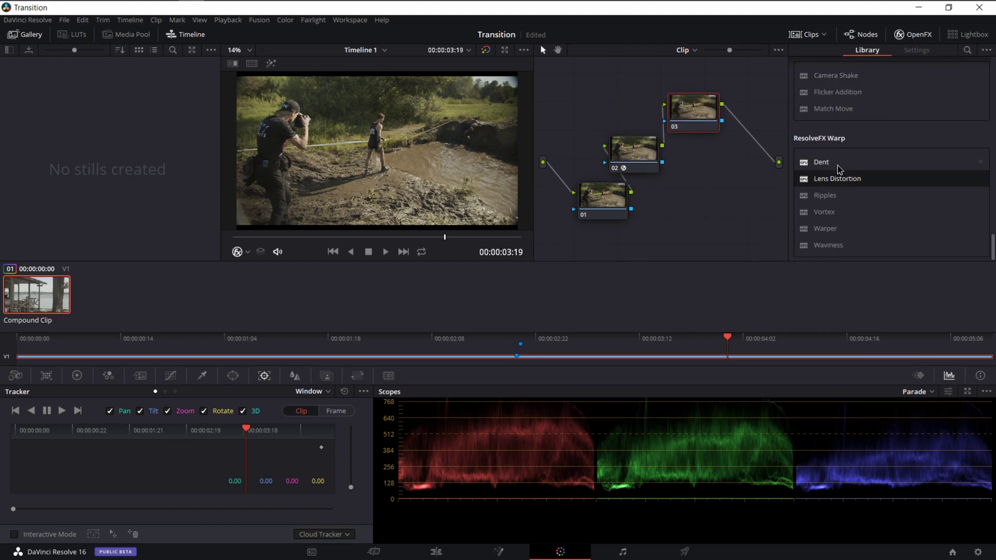
left_click_drag(837, 178, 698, 124)
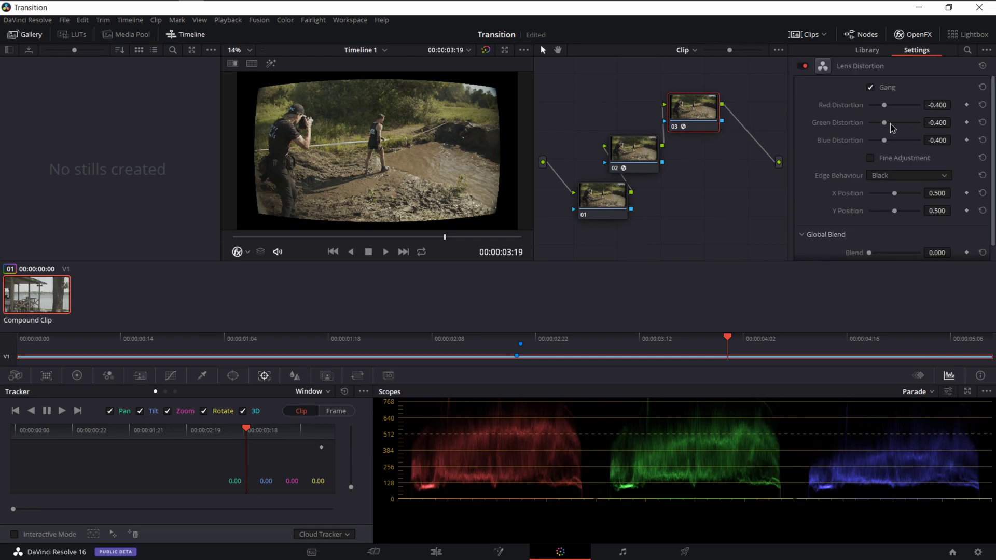
Keyframe node 03's ganged Distortion at 5.000 at Marker 2, 00:00:02:16
left_click(658, 152)
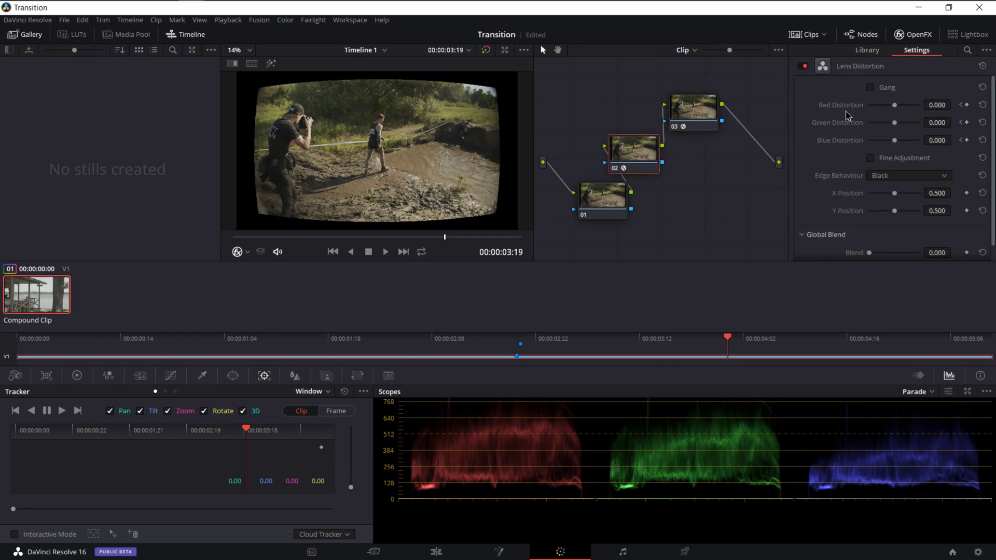
left_click(962, 106)
left_click(962, 106)
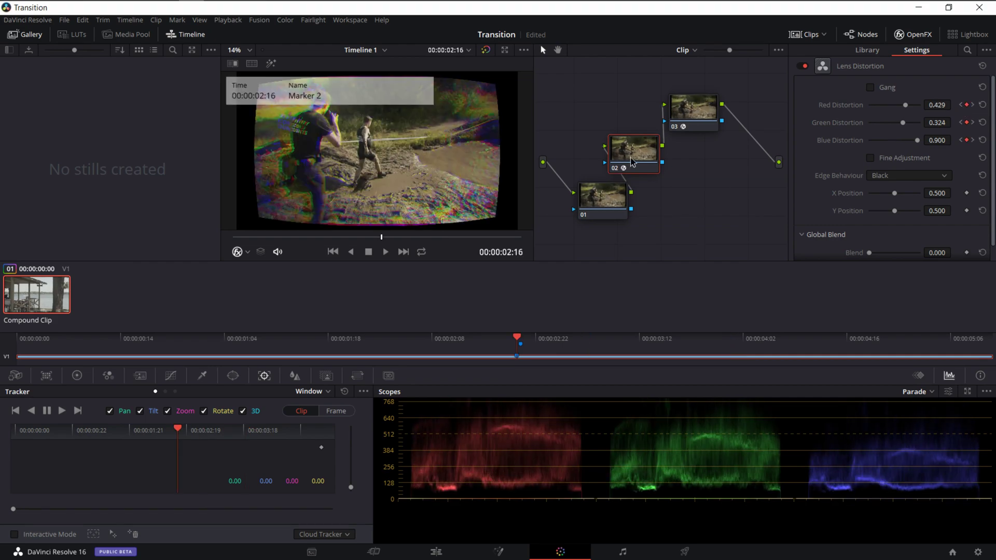
left_click(698, 110)
left_click_drag(937, 104, 962, 105)
left_click(966, 105)
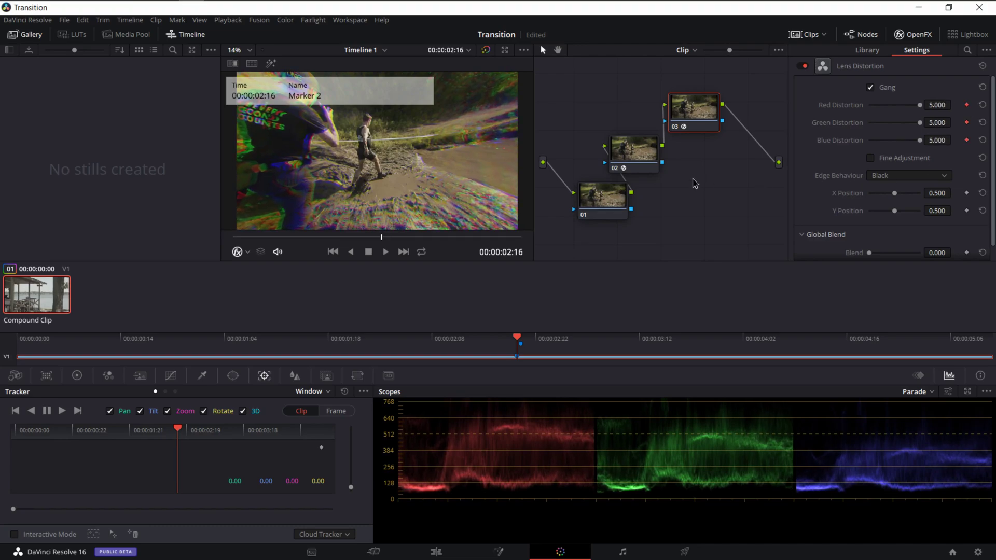
Check node 03's keyframes at 00:00:02:10 and 00:00:03:01, playing the distortion animation
left_click_drag(379, 237, 368, 237)
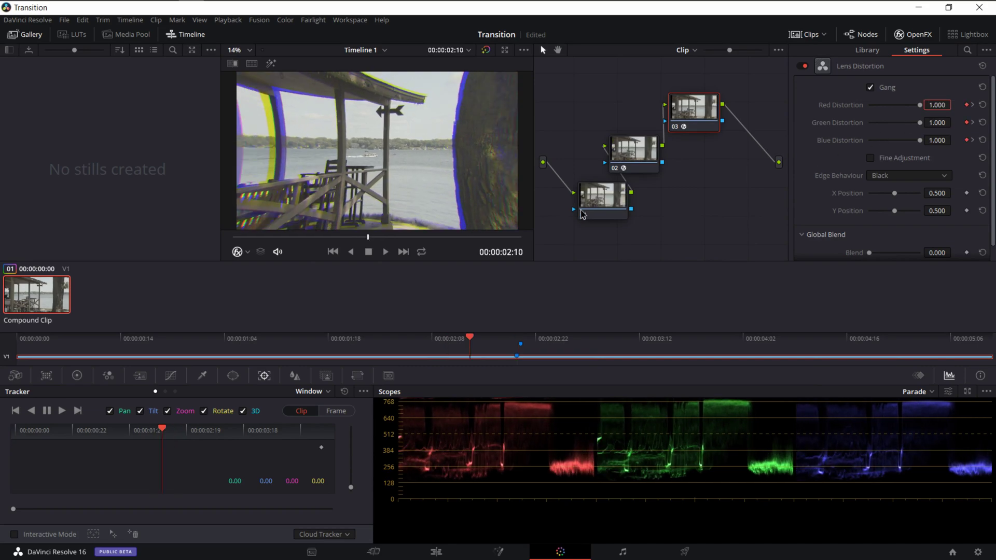
left_click(390, 237)
left_click_drag(389, 237, 343, 238)
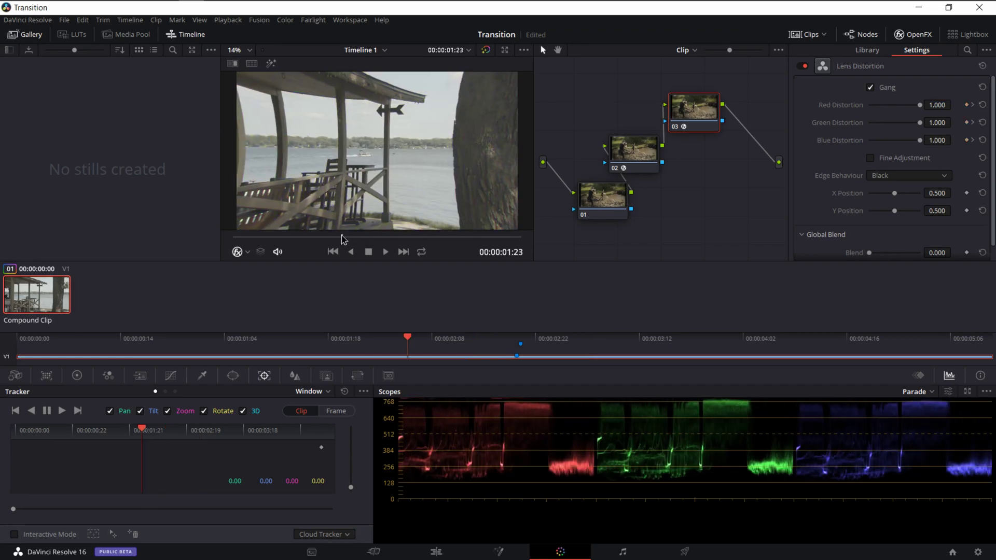
key("space")
left_click(961, 105)
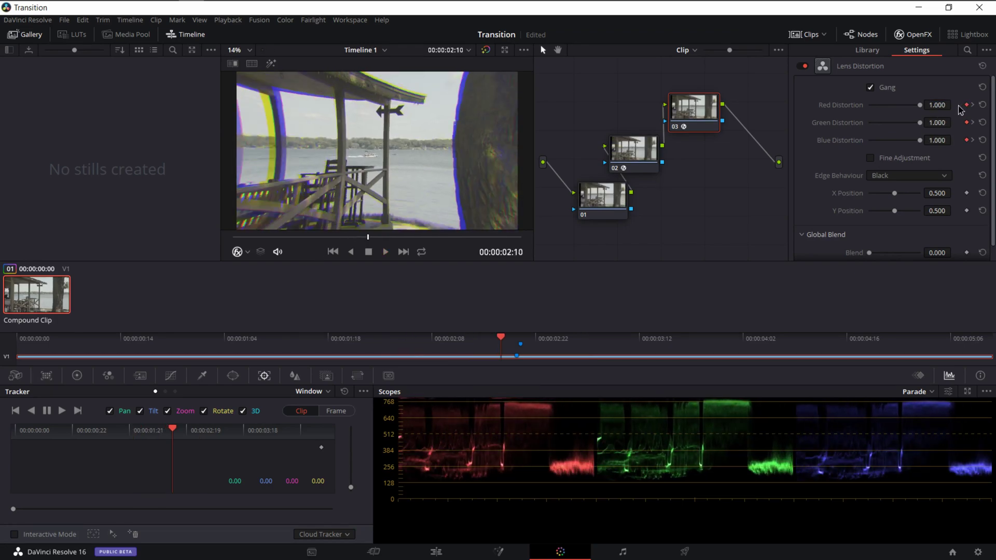
left_click(973, 105)
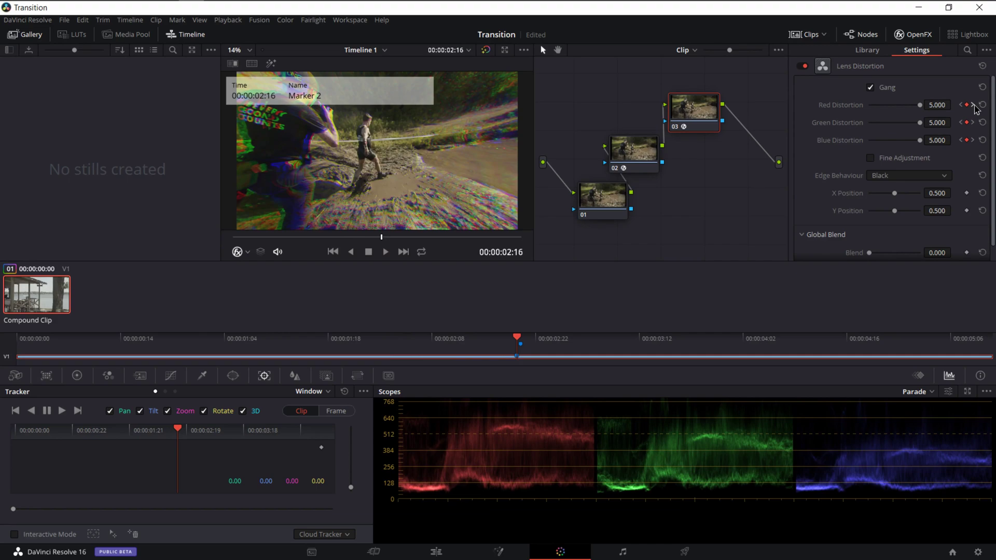
left_click(961, 105)
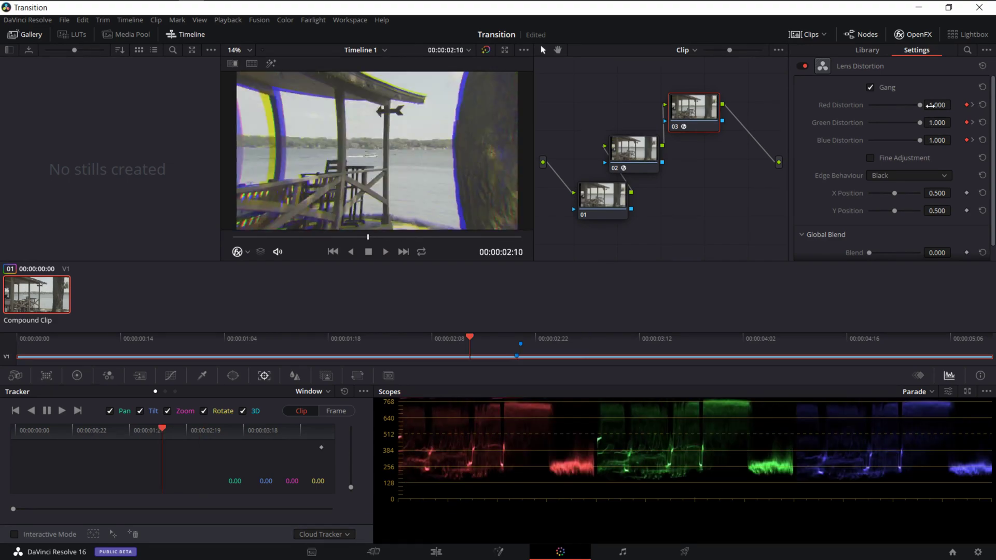
left_click(974, 104)
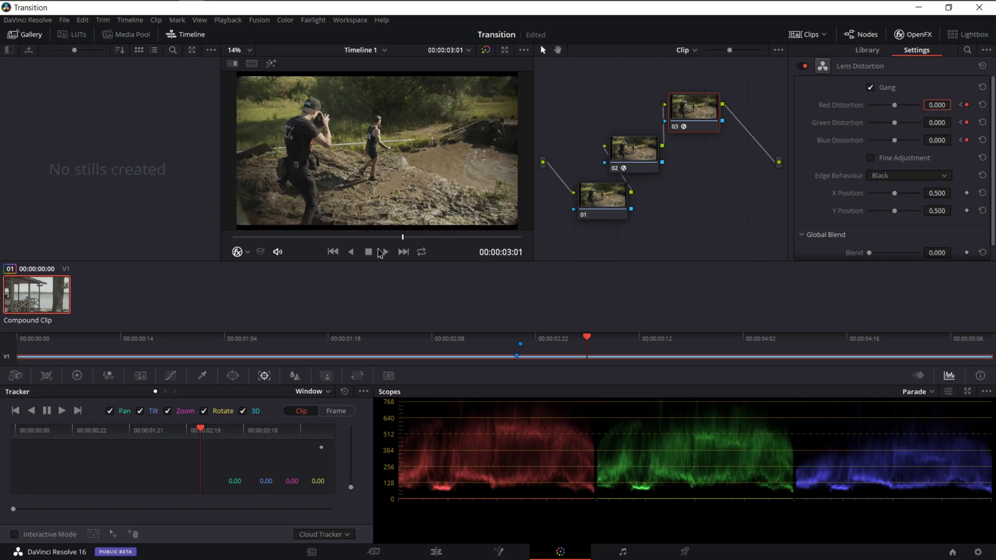
Play the transition from before the cut and save the project
left_click_drag(366, 237, 337, 237)
key("space")
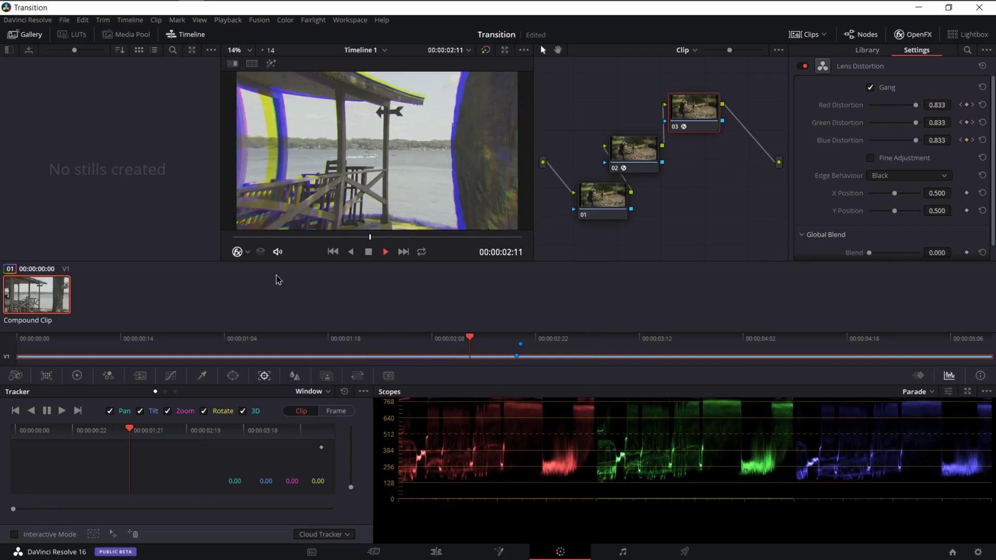
key("space")
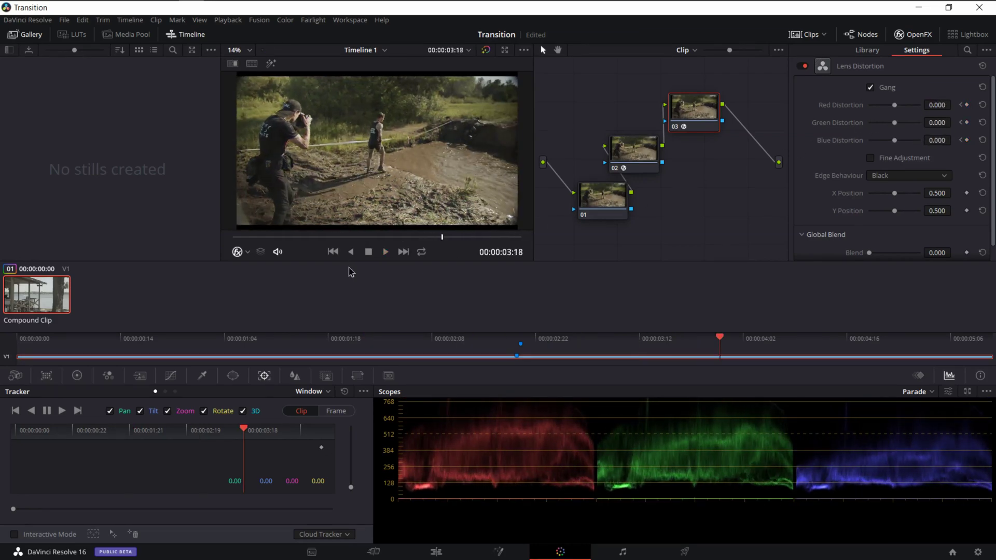
key("ctrl+s")
Select node 02 just after the cut and move its Lens Distortion centre to X 0.000, Y 1.000
left_click(629, 159)
left_click_drag(360, 239, 386, 249)
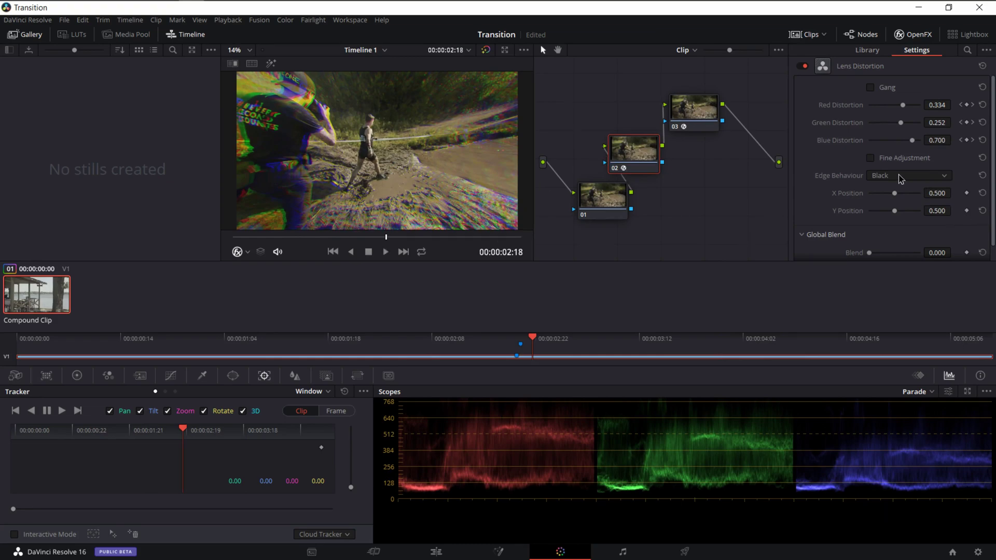
left_click_drag(895, 193, 869, 193)
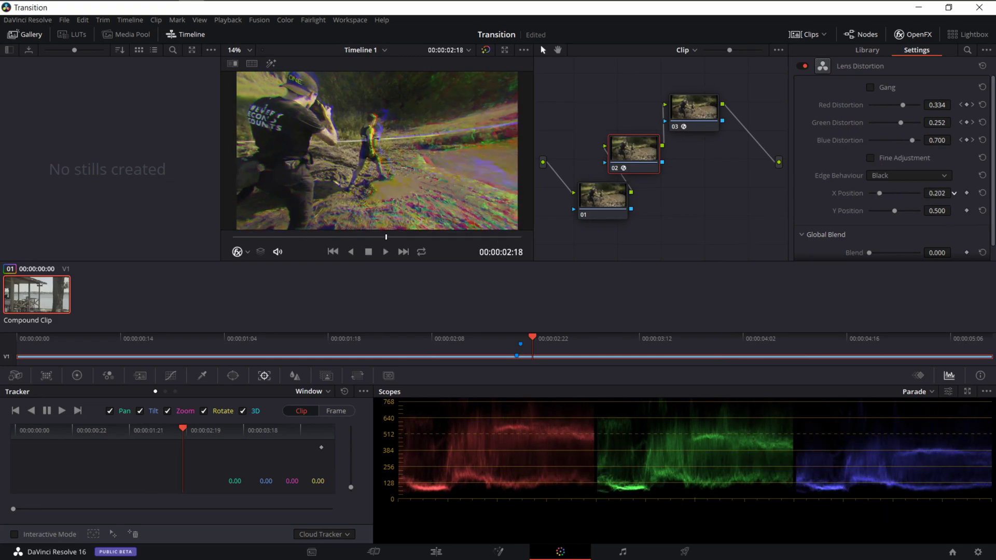
left_click_drag(937, 193, 937, 215)
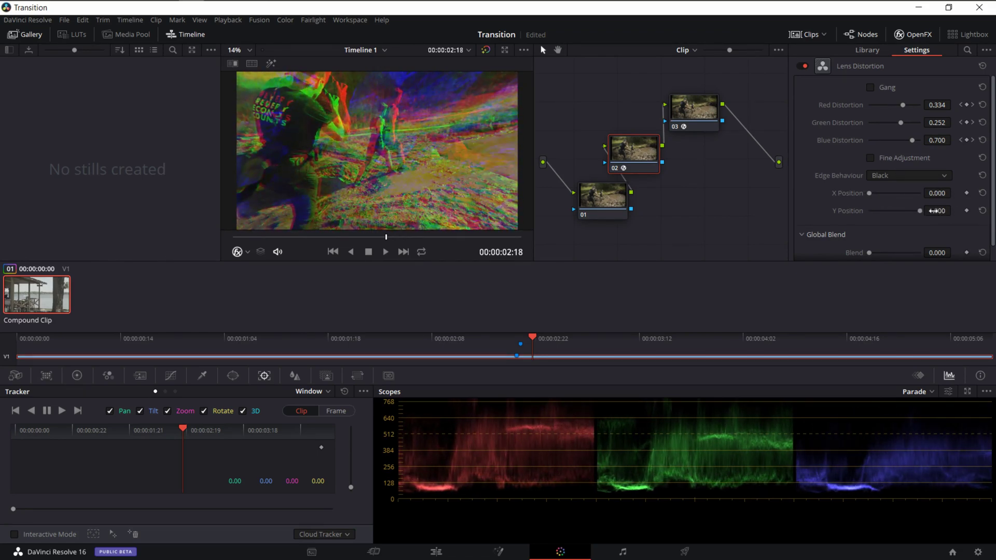
Set node 02's Lens Distortion Blend to 1.000, then fine-tune it with the Blend slider
scroll(897, 234, "down", 1)
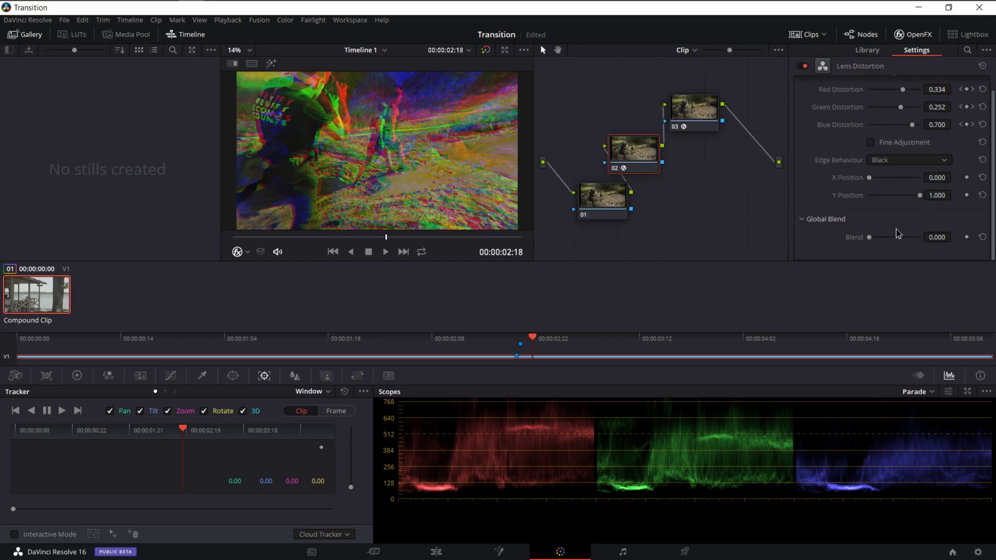
left_click(936, 237)
type("1")
key("Return")
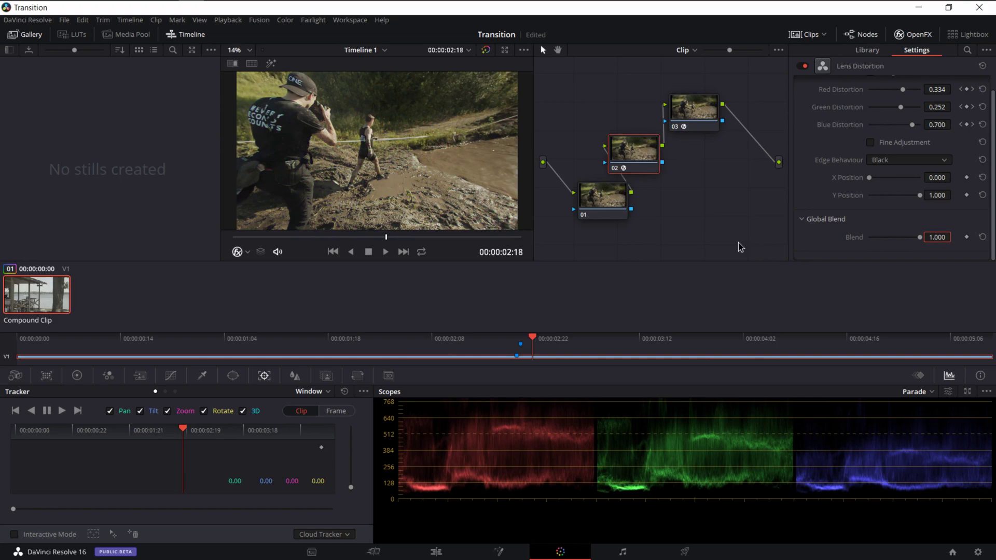
left_click_drag(938, 237, 916, 238)
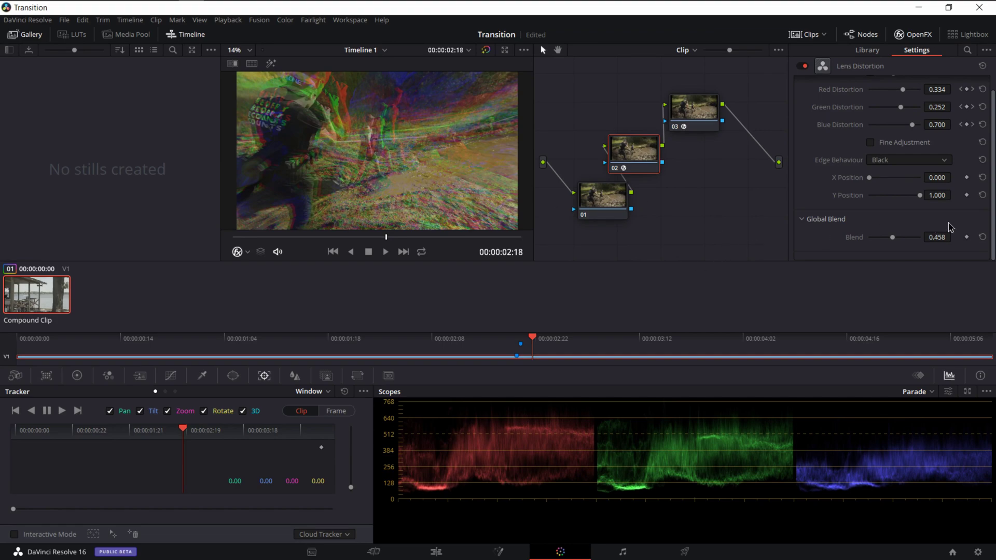
left_click_drag(940, 237, 976, 237)
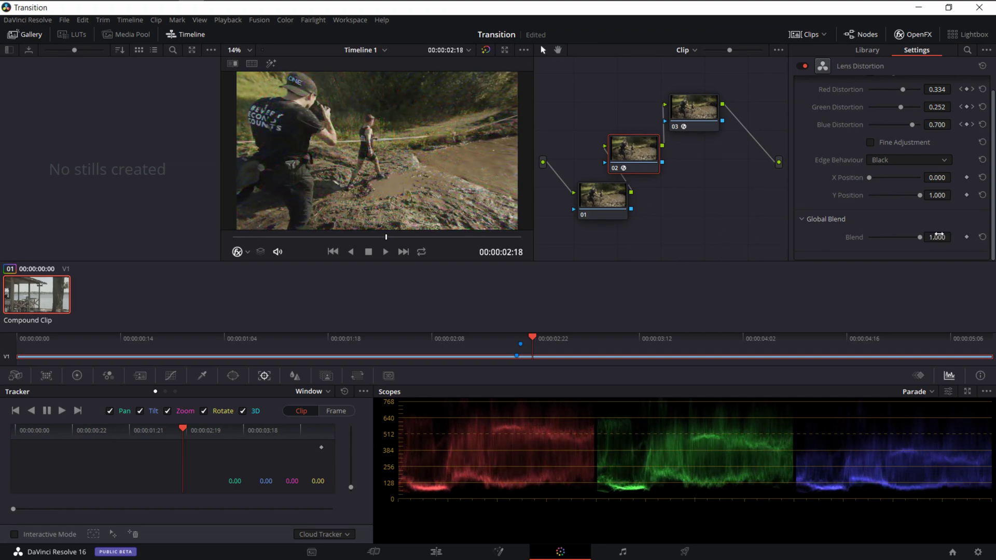
On the Edit page, load SpartanRace_Wide.mp4 into the source viewer and scrub and play it
left_click(437, 550)
scroll(202, 307, "down", 3)
scroll(202, 307, "down", 3)
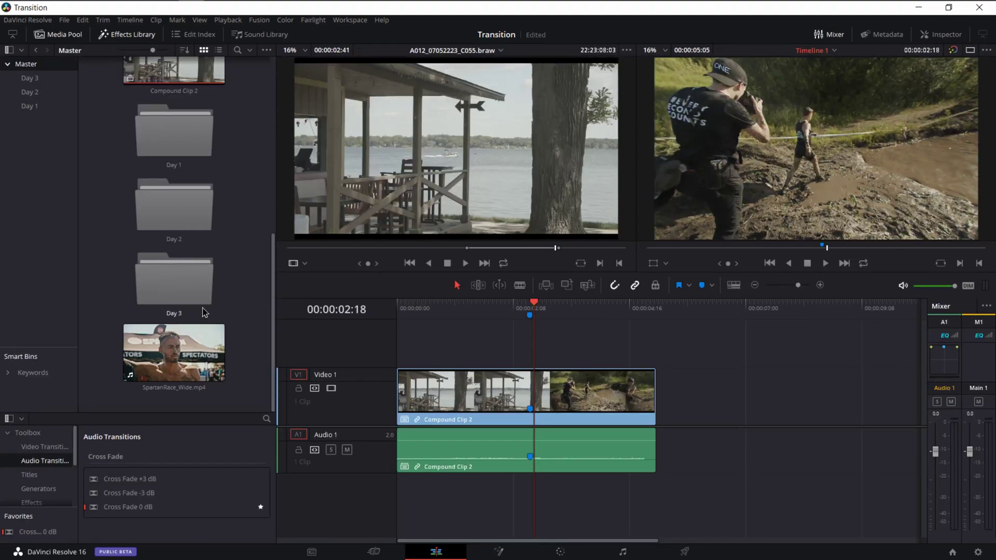
double_click(175, 358)
left_click_drag(507, 249, 426, 255)
key("space")
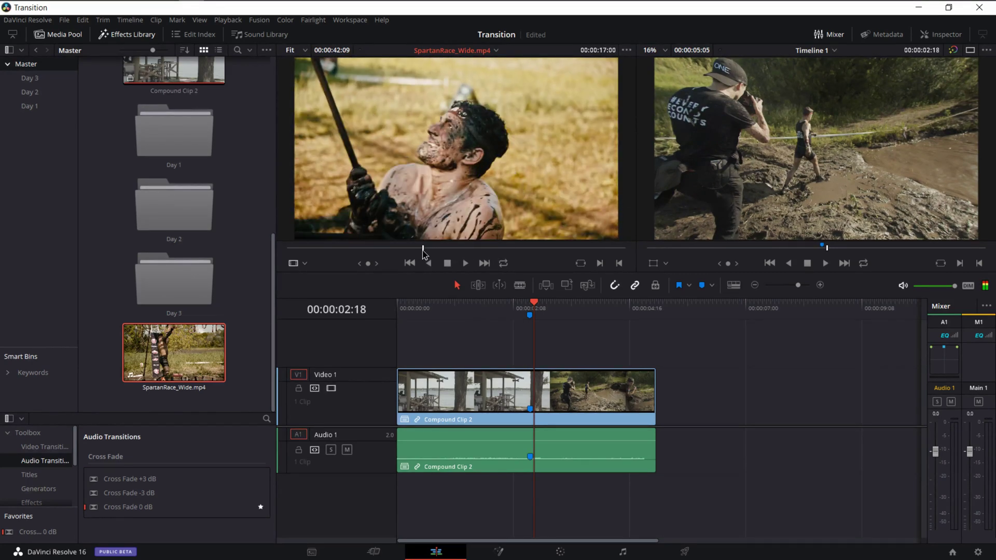
key("space")
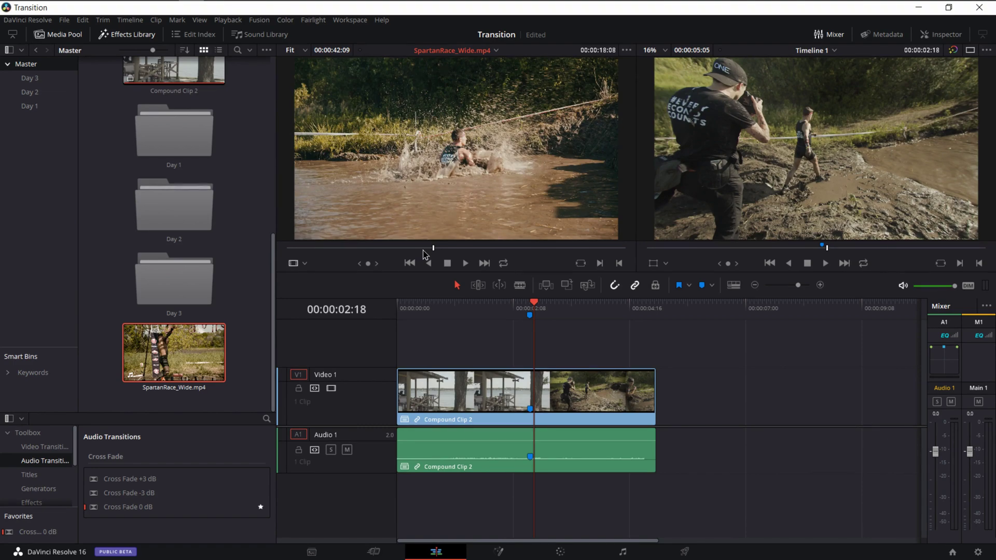
Jump to Marker 2 and play the timeline through the cut, stopping near 00:00:01:18
left_click(531, 314)
key("space")
left_click_drag(532, 311, 484, 318)
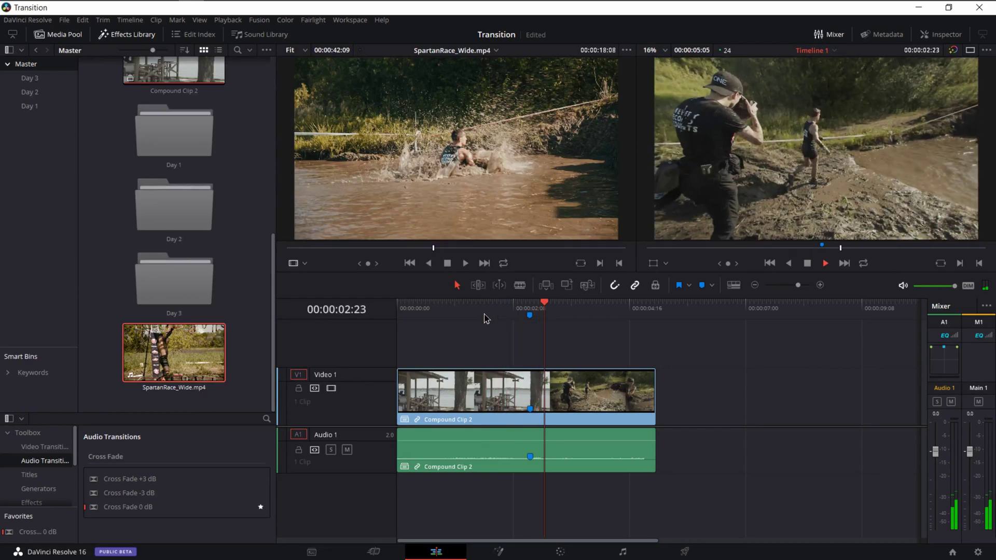
key("space")
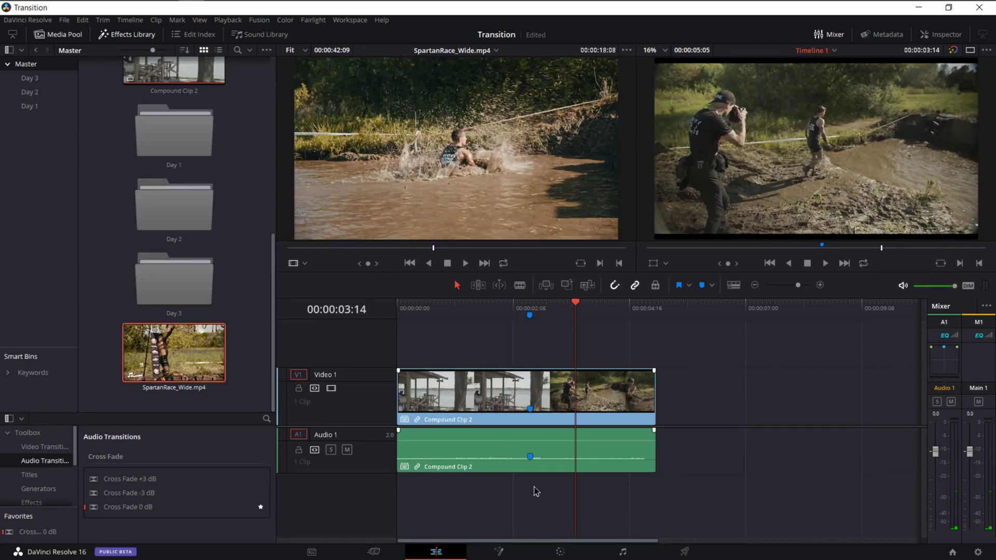